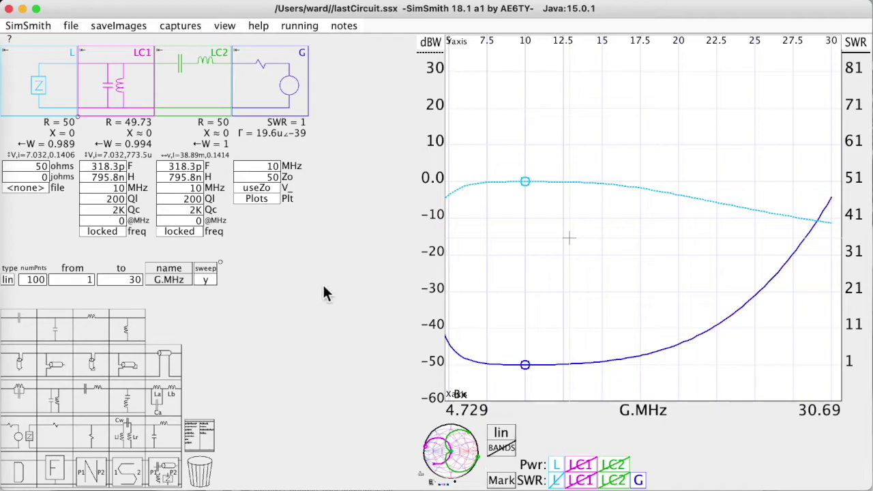
# Step: In the generator's Plots script, add the line SetCanvasProperties(xy1,"xLabel",xCenter,xScale,"yLabel",yCenter,yScale);
pyautogui.click(268, 199)
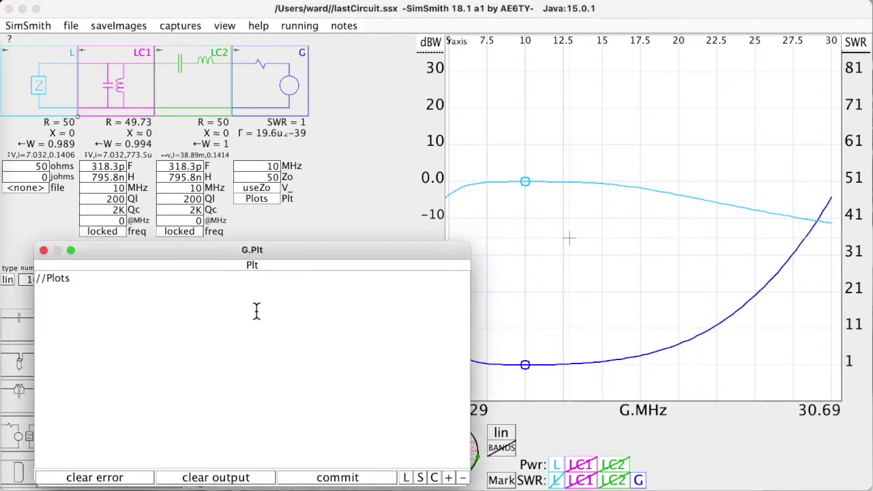
pyautogui.write('SetC')
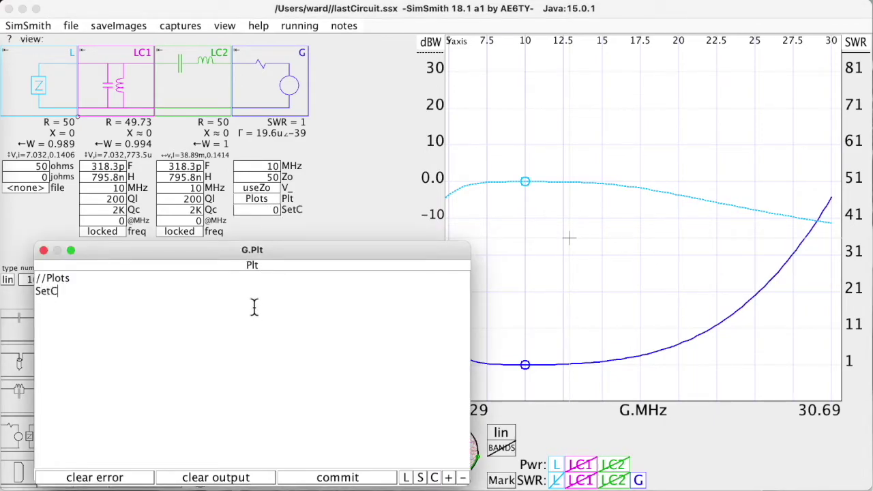
pyautogui.write('anvasProp')
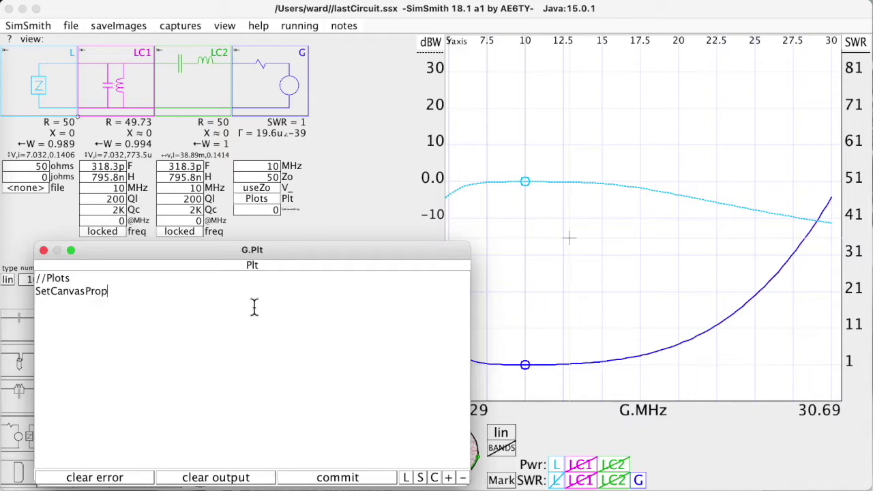
pyautogui.write('erties(')
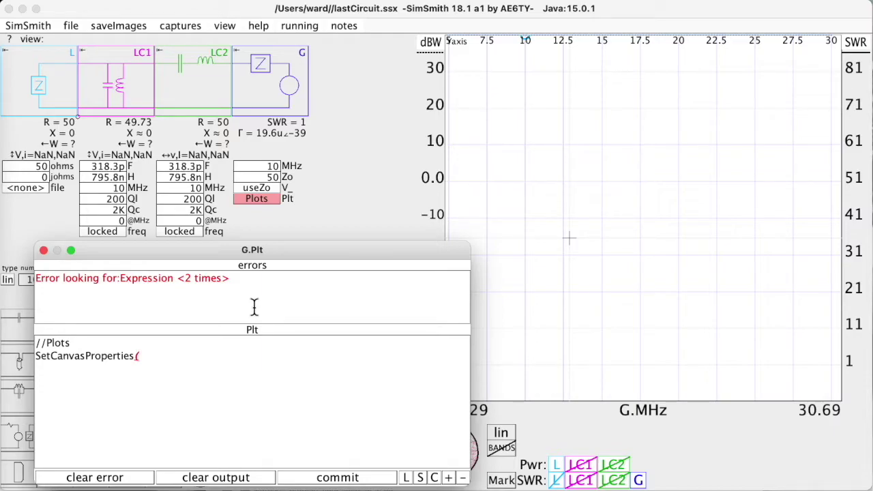
pyautogui.write('xy1,"xLabel",')
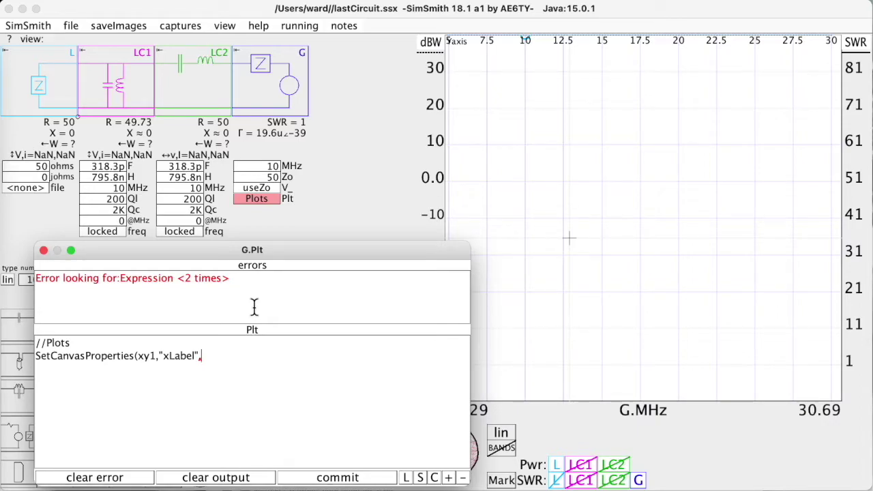
pyautogui.write('xCenter,')
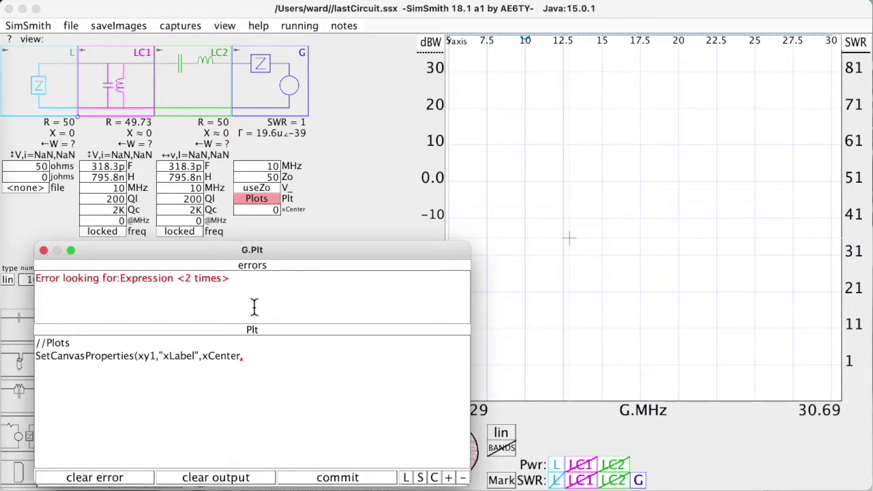
pyautogui.write('xSca')
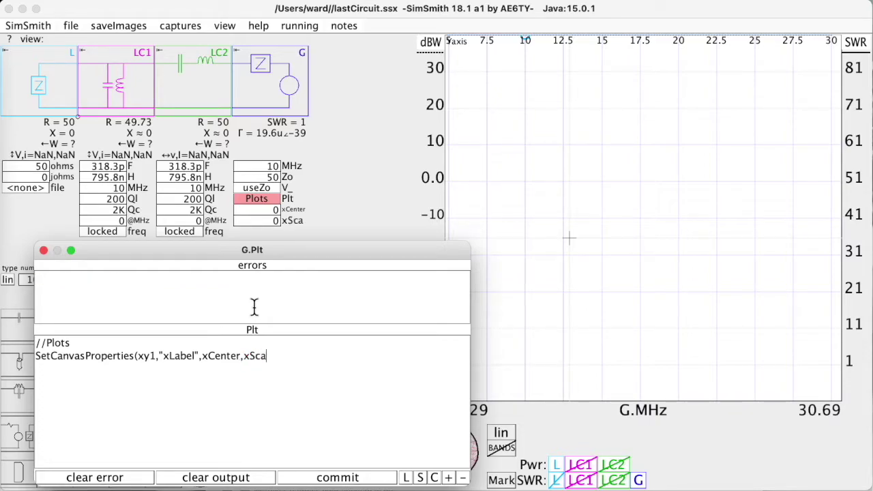
pyautogui.write('le,"yL')
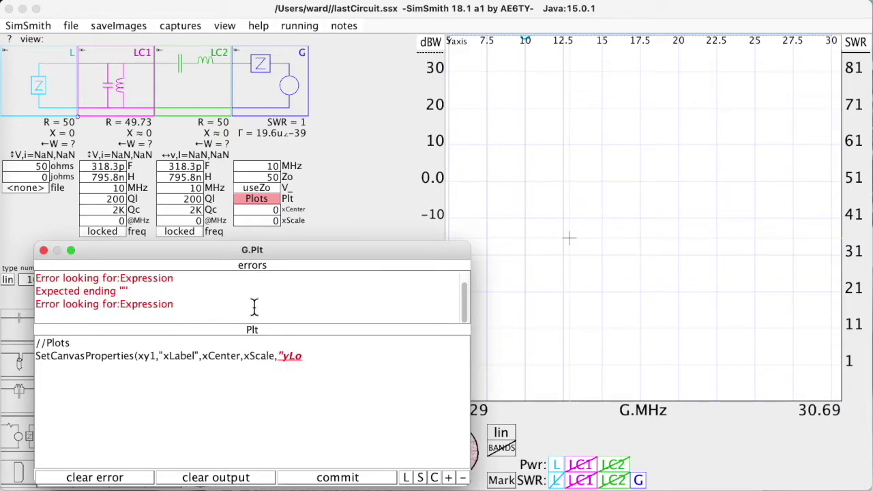
pyautogui.write('abel",')
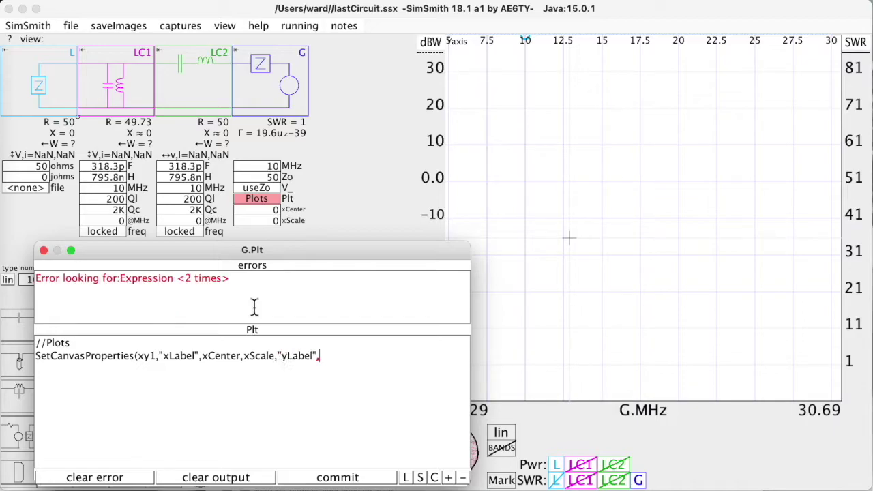
pyautogui.write('yCenter')
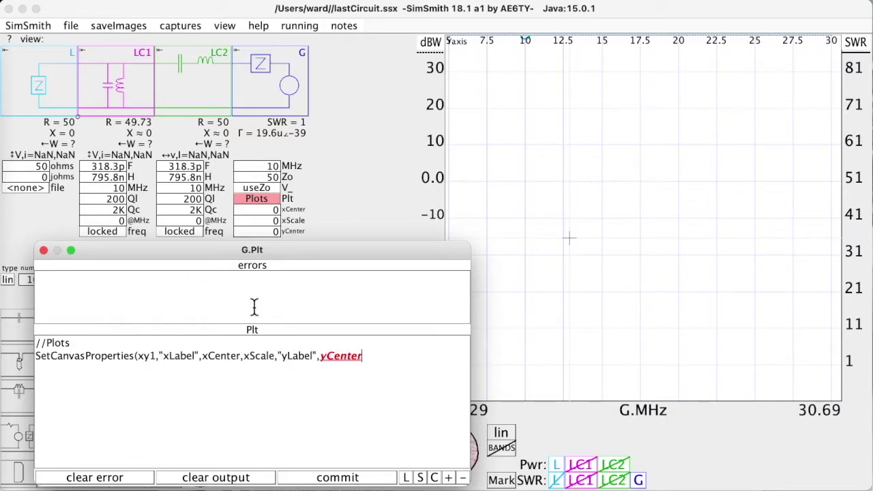
pyautogui.write(',yScal')
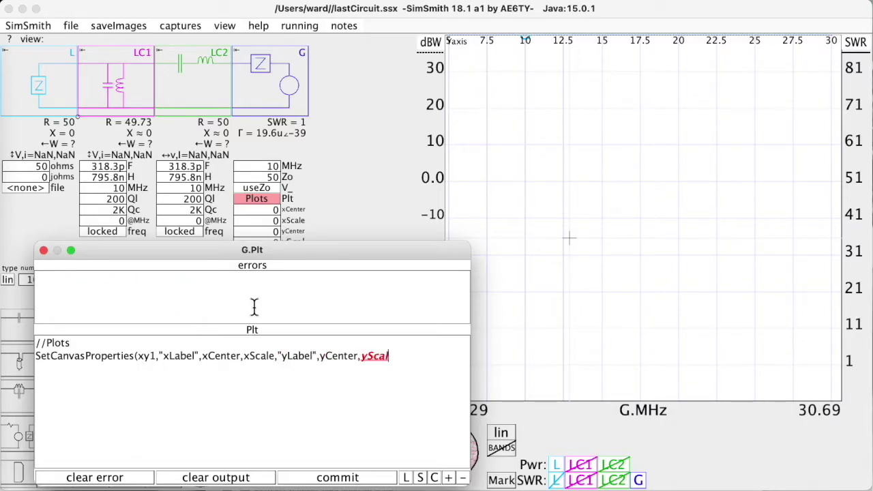
pyautogui.write('e);')
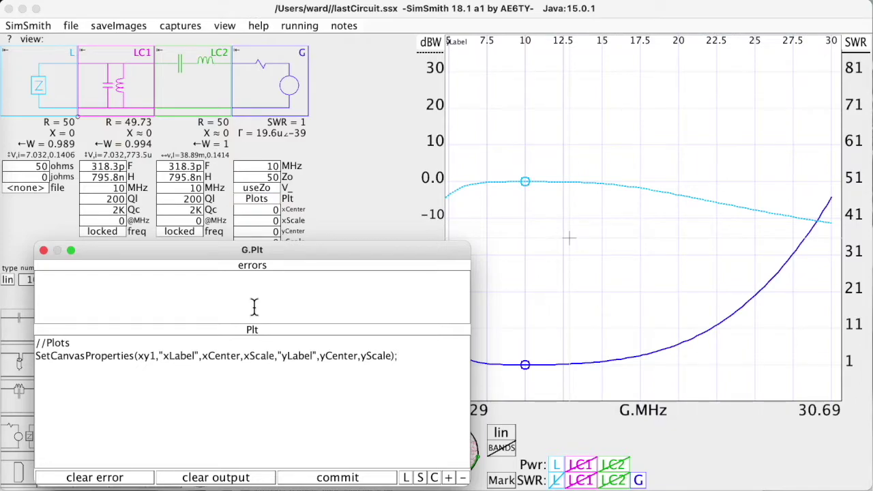
# Step: Add the statement Plot(LC1.Z,xy1); below the canvas properties in the script
pyautogui.press('Return')
pyautogui.write('Plot(')
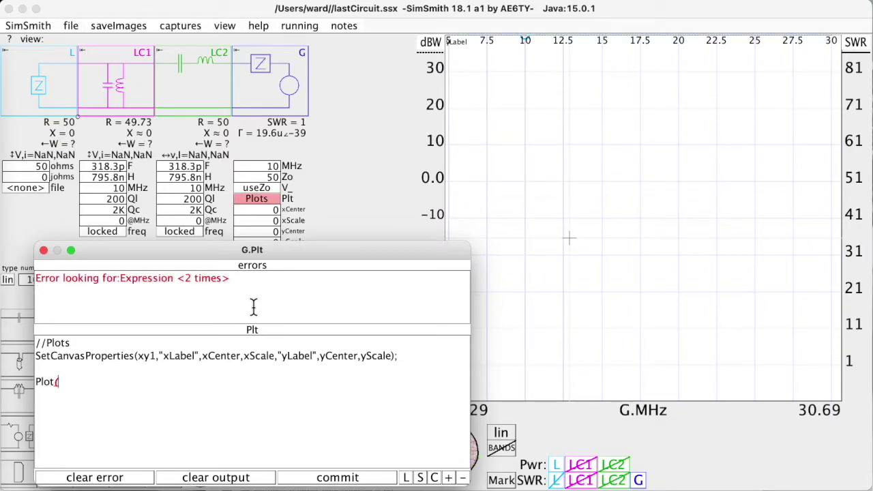
pyautogui.write('LC1.')
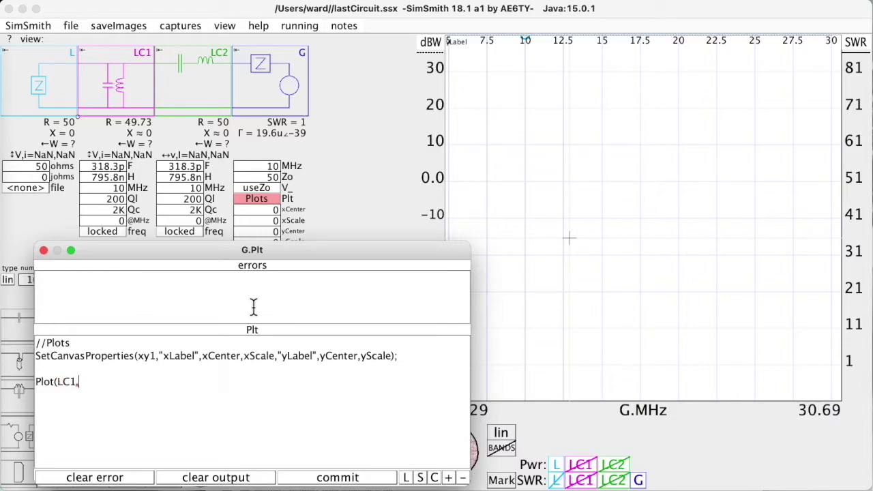
pyautogui.write('Z,xy1);')
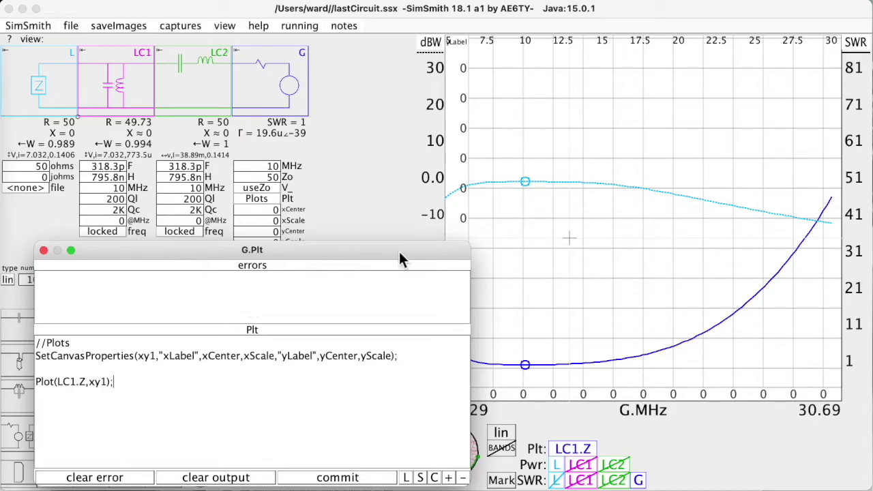
# Step: Move the script window aside and hide the L power trace and the G SWR trace from the graph
pyautogui.moveTo(400, 253); pyautogui.dragTo(359, 264)
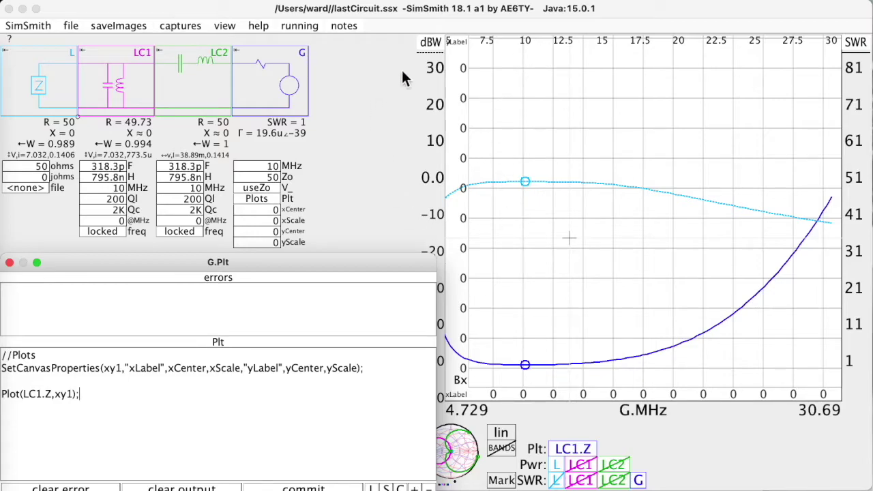
pyautogui.click(558, 466)
pyautogui.click(638, 481)
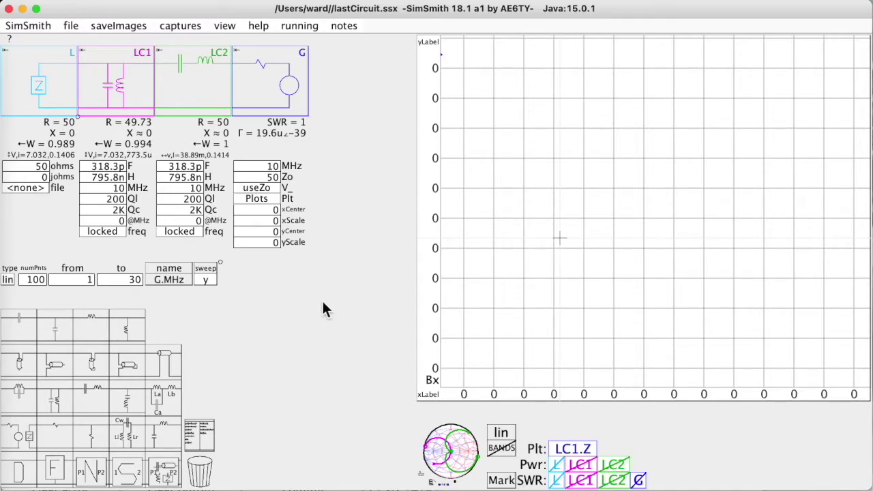
# Step: Set both the xScale and yScale parameters of the generator to 10
pyautogui.click(268, 221)
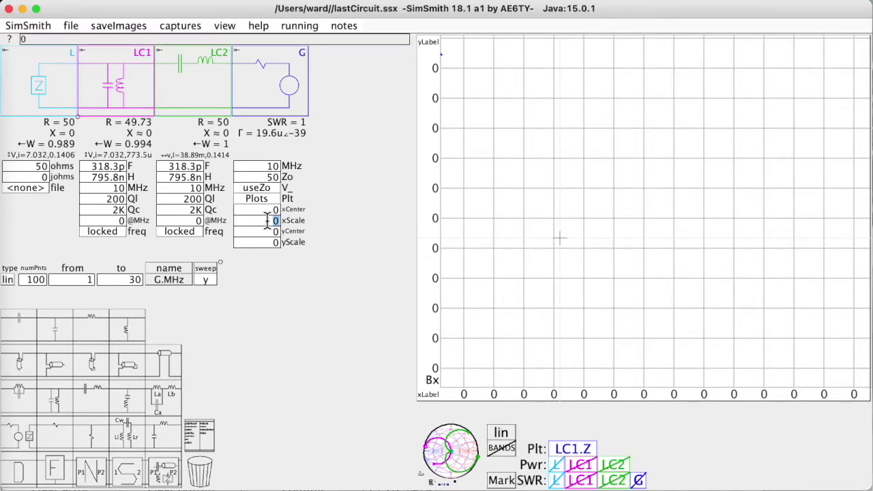
pyautogui.write('10')
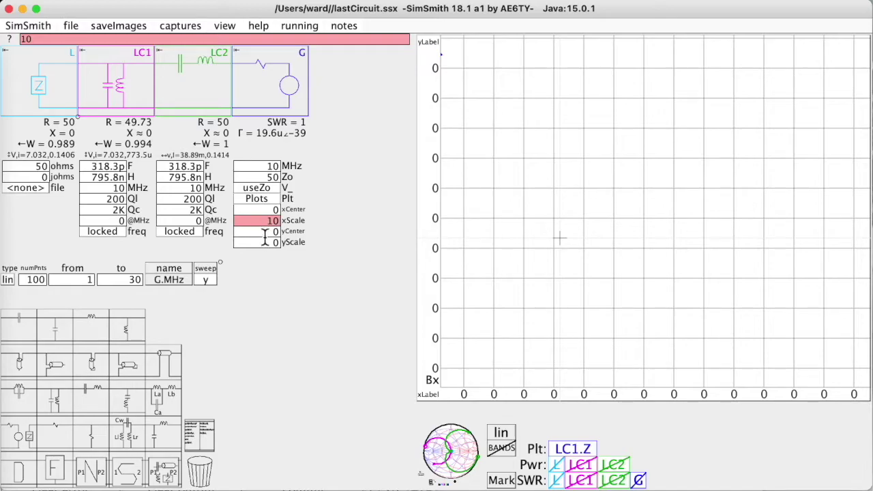
pyautogui.click(266, 242)
pyautogui.write('10')
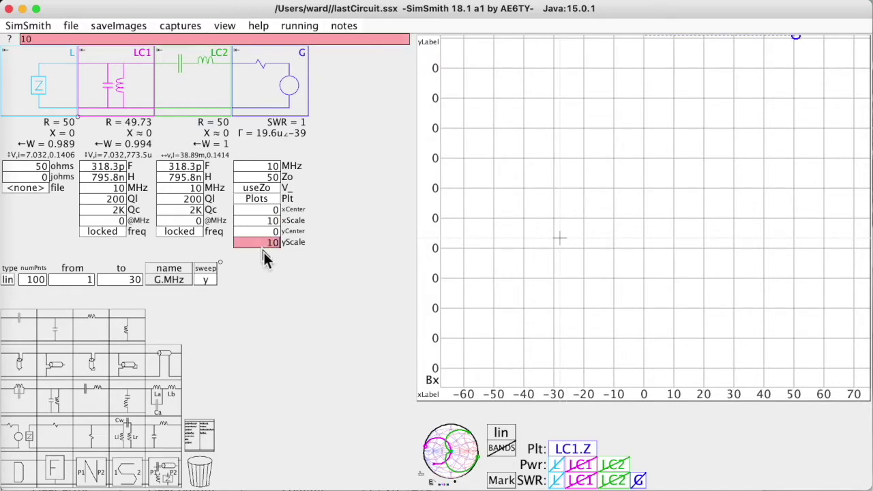
pyautogui.press('Return')
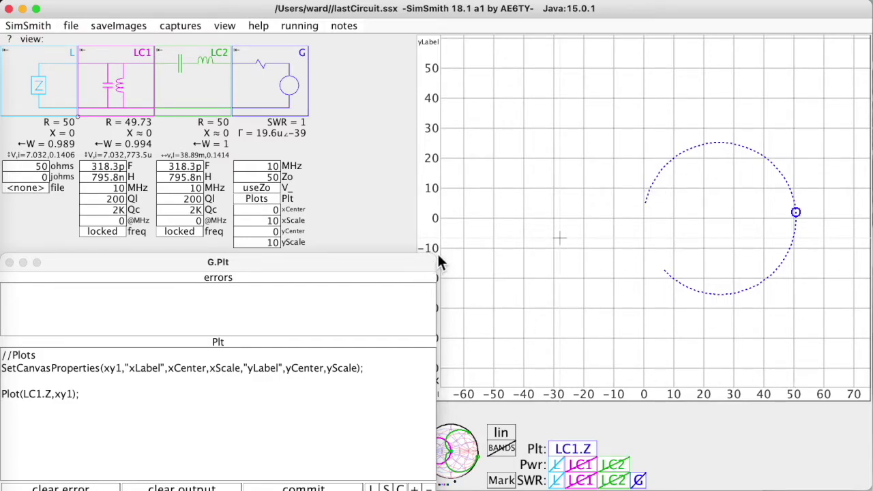
# Step: Narrow the script window to uncover the graph controls and place a marker at the top of the LC1.Z curve
pyautogui.moveTo(436, 257); pyautogui.dragTo(354, 260)
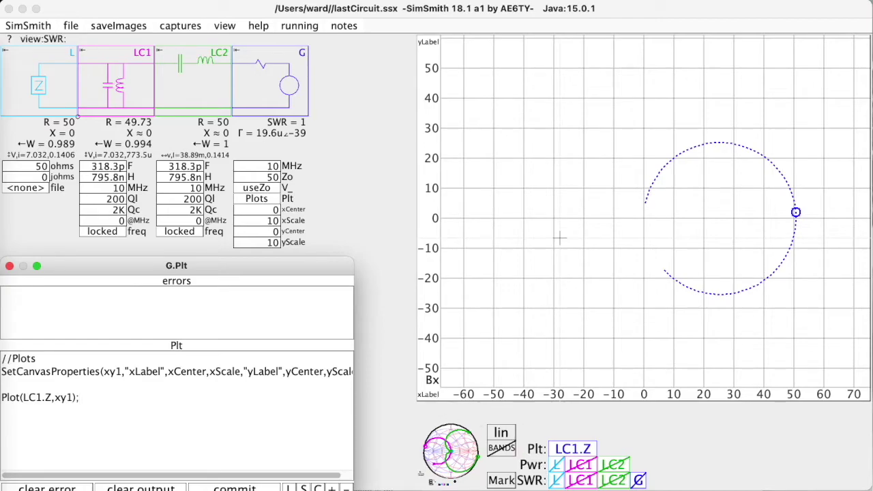
pyautogui.click(501, 480)
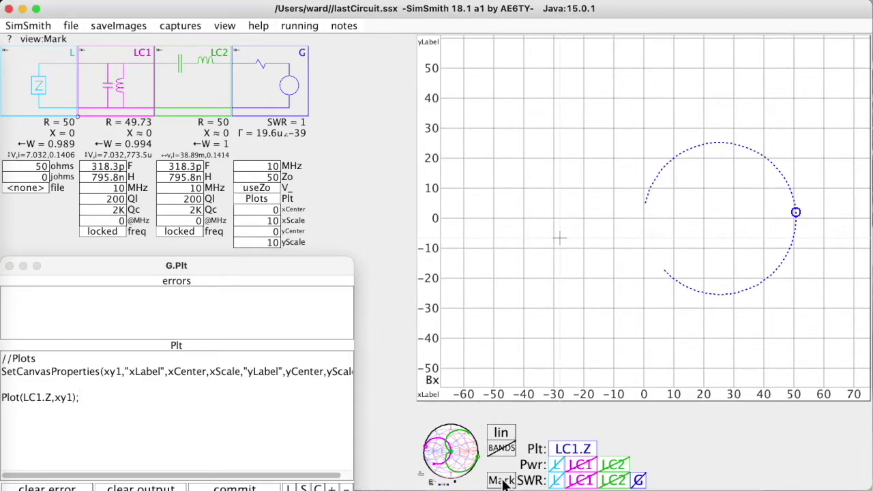
pyautogui.click(716, 141)
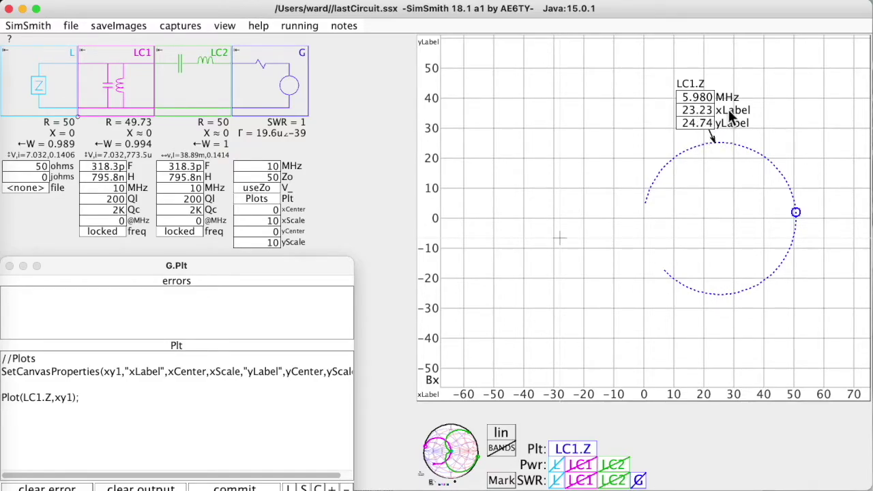
# Step: Tune the marker's frequency on the LC1.Z curve to 6.223 MHz
pyautogui.scroll(9, 697, 96)
pyautogui.scroll(7, 692, 95)
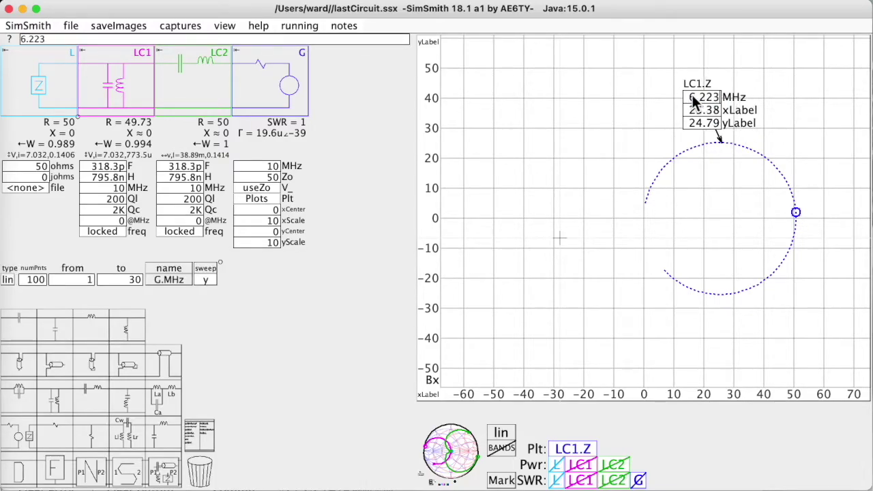
pyautogui.scroll(-1, 691, 94)
pyautogui.scroll(8, 692, 93)
pyautogui.scroll(-1, 691, 93)
pyautogui.scroll(-12, 692, 93)
# Step: Vary the xScale parameter up and down, ending at 8.401, to stretch the plot horizontally
pyautogui.click(260, 220)
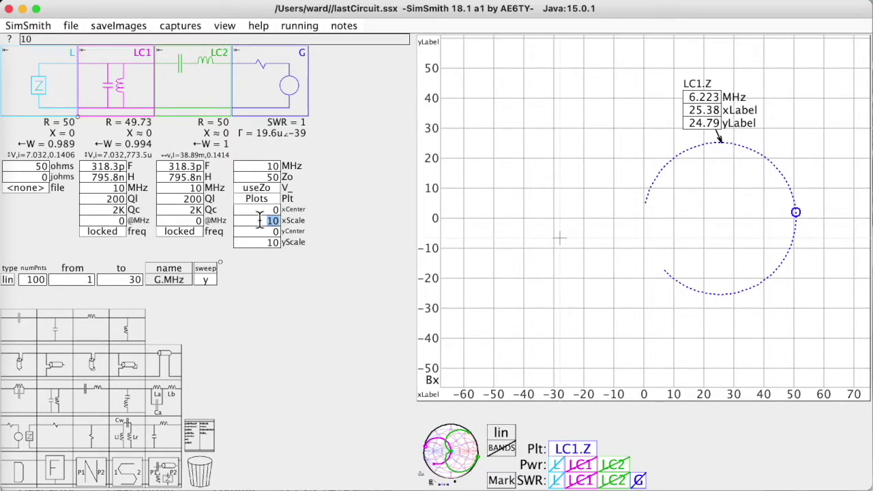
pyautogui.scroll(5, 259, 221)
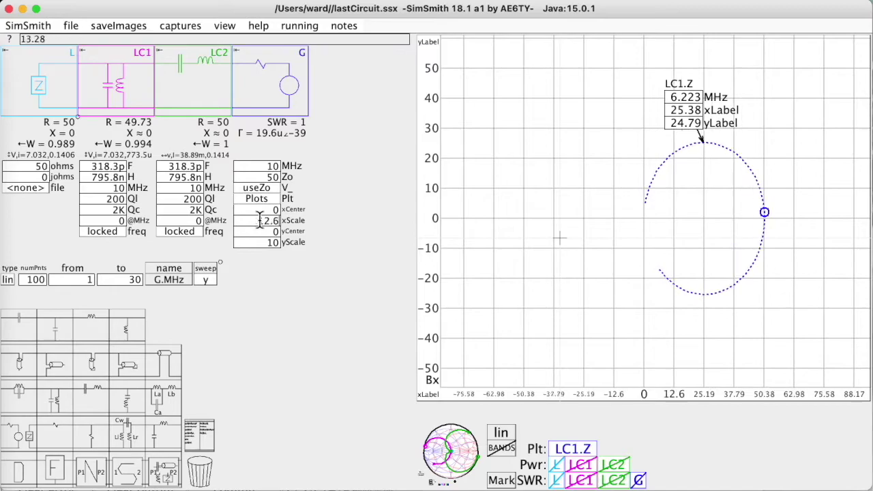
pyautogui.scroll(-8, 259, 221)
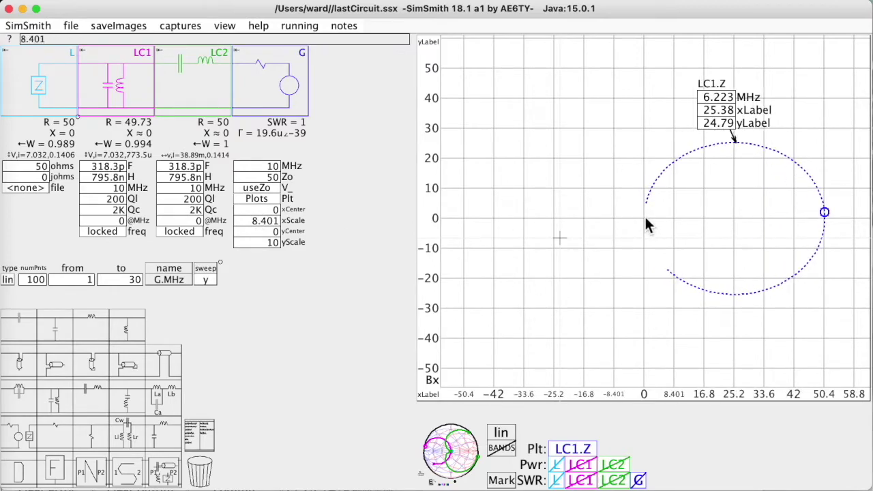
# Step: Adjust the xCenter parameter to -0.3 to shift the plot horizontally
pyautogui.click(265, 209)
pyautogui.scroll(5, 265, 210)
pyautogui.scroll(-3, 266, 209)
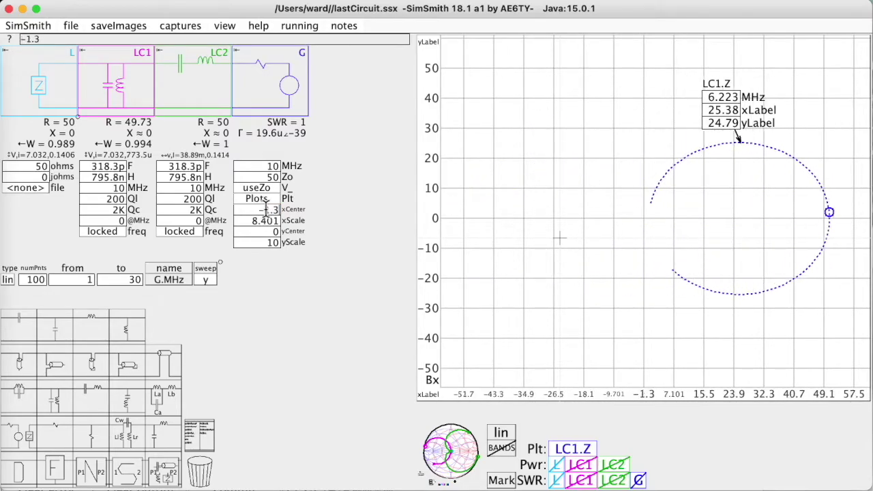
# Step: Adjust the xScale parameter to 10.19 so the LC1.Z curve looks nearly circular
pyautogui.click(267, 220)
pyautogui.scroll(-2, 268, 222)
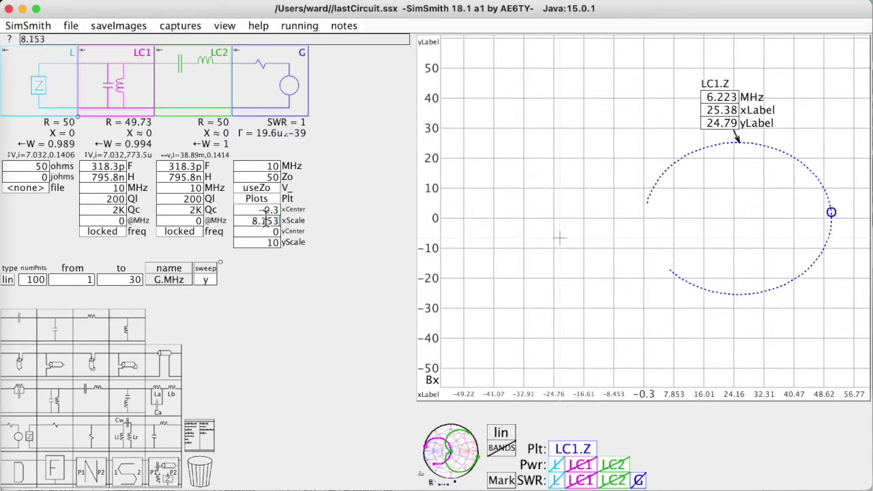
pyautogui.scroll(4, 267, 219)
pyautogui.scroll(1, 267, 221)
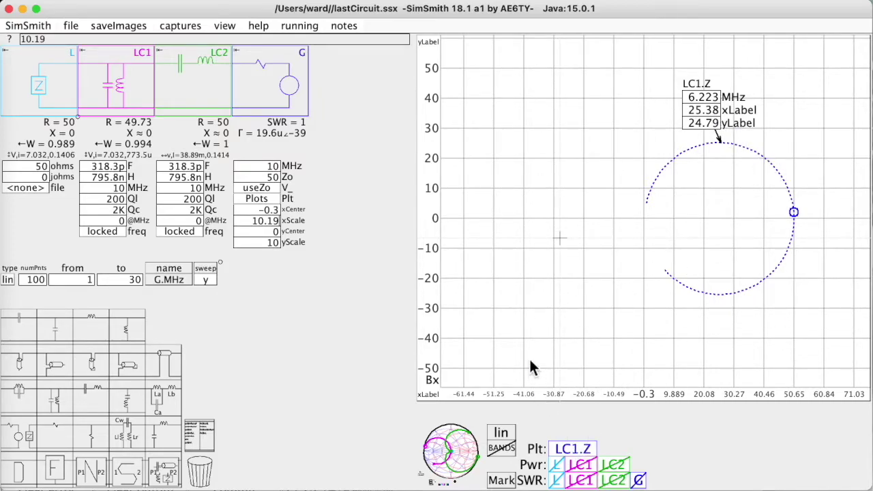
# Step: Overlay the L power and L SWR traces on the custom plot, and hide both again
pyautogui.click(555, 465)
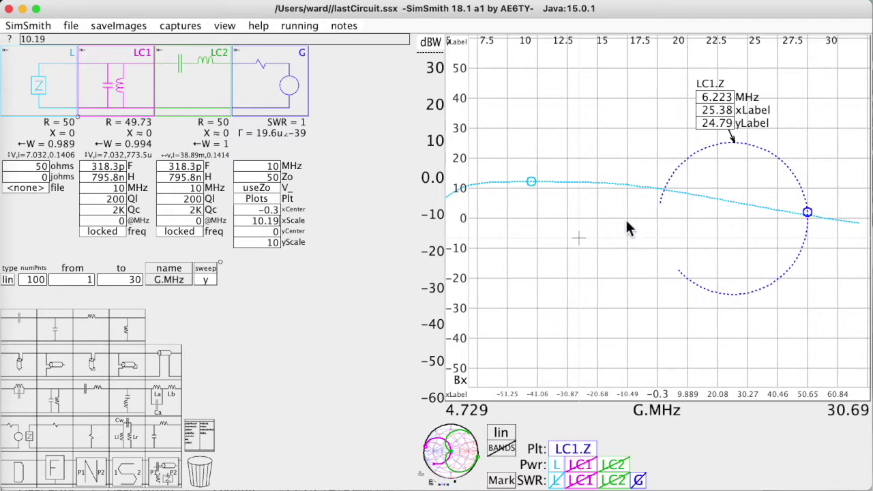
pyautogui.click(557, 480)
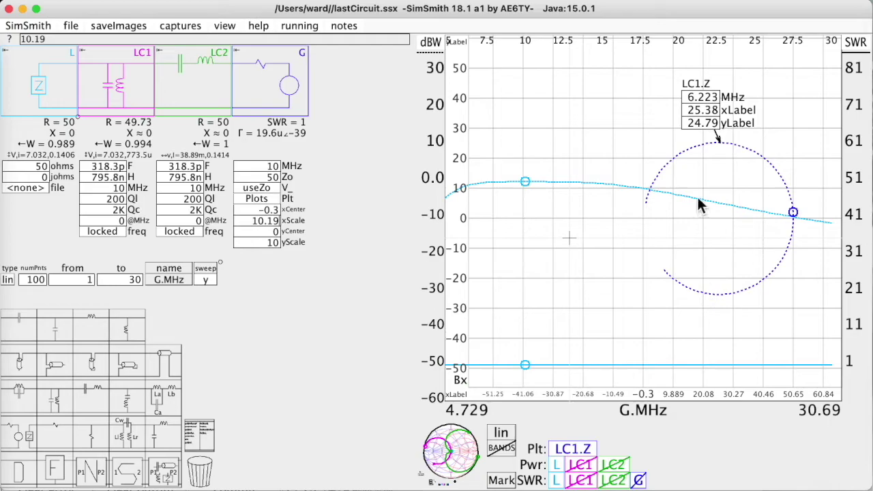
pyautogui.click(557, 466)
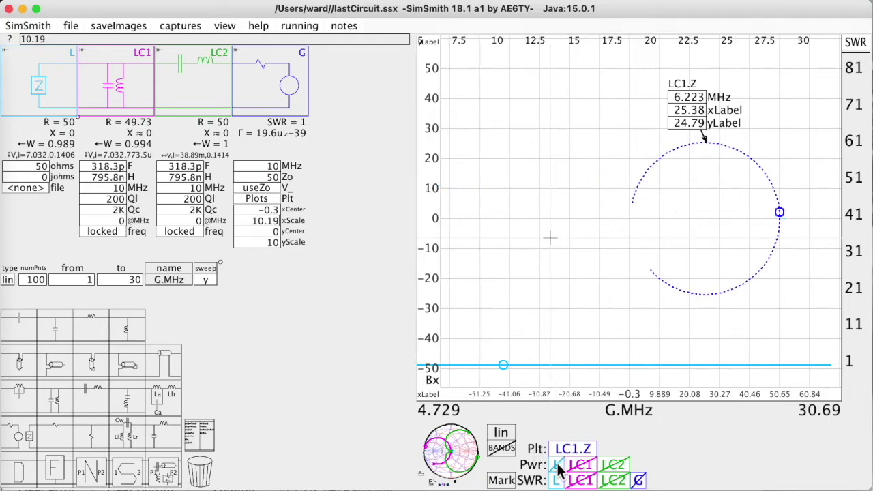
pyautogui.click(557, 481)
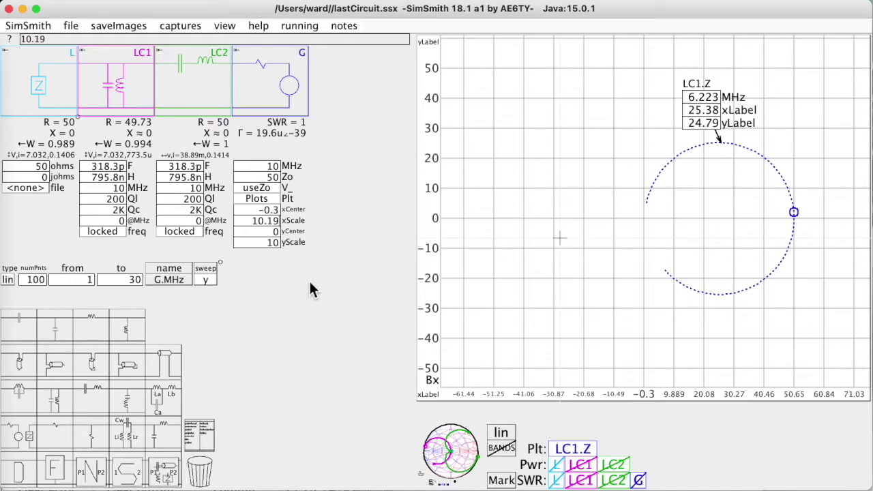
# Step: Duplicate the SetCanvasProperties line for xy1 in the generator's plot script
pyautogui.click(267, 200)
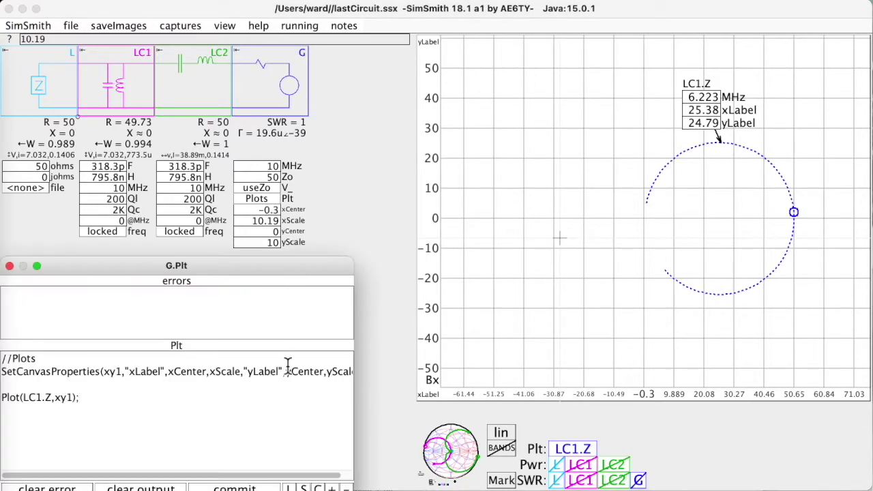
pyautogui.hotkey('ctrl', 'v')
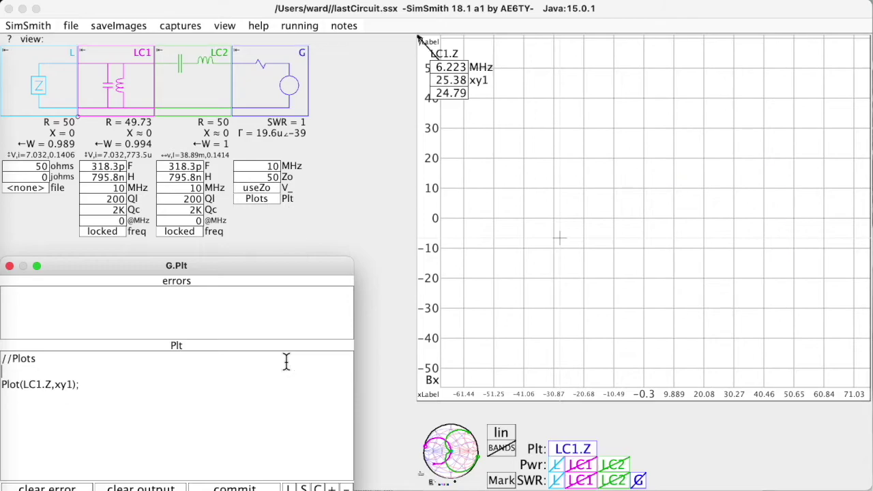
pyautogui.press('Right')
pyautogui.press('Right')
pyautogui.press('Right')
pyautogui.press('Right')
pyautogui.press('Right')
pyautogui.press('Right')
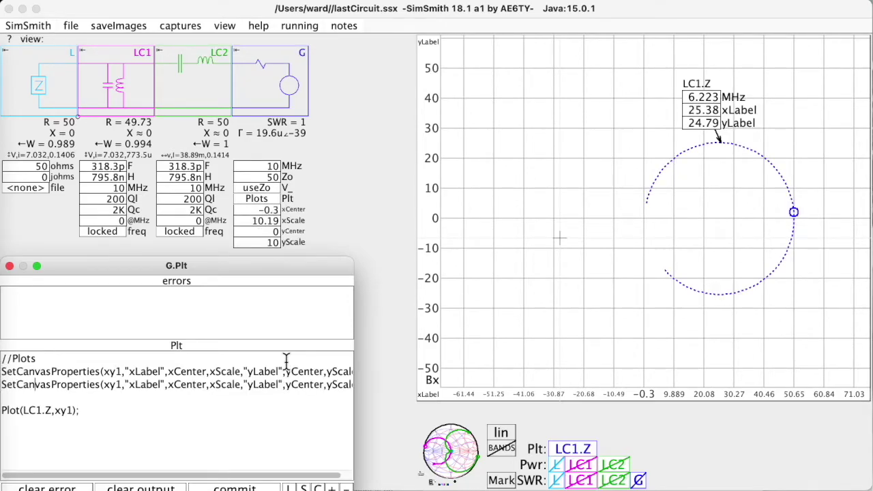
# Step: Change the duplicated line's canvas to xy2 and its x arguments to "x2Label", x2Center and x2Scale
pyautogui.press('Delete')
pyautogui.write('2')
pyautogui.press('Right')
pyautogui.press('Right')
pyautogui.write('2,"x')
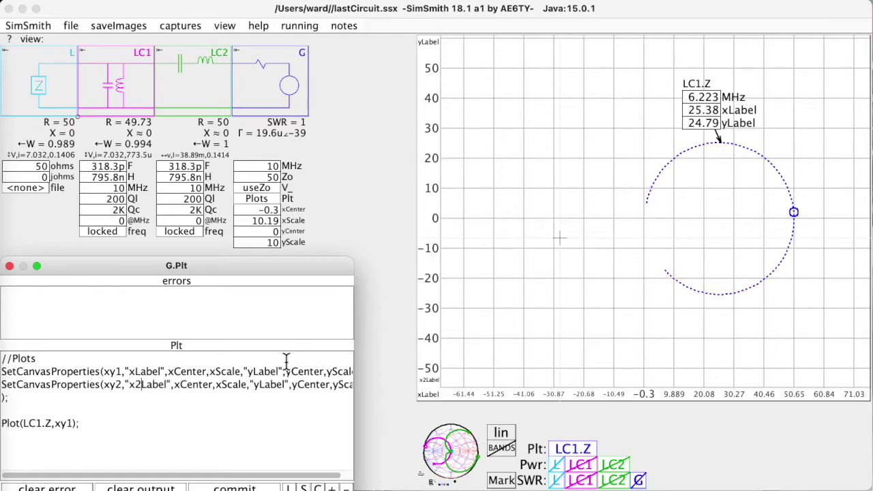
pyautogui.write('2')
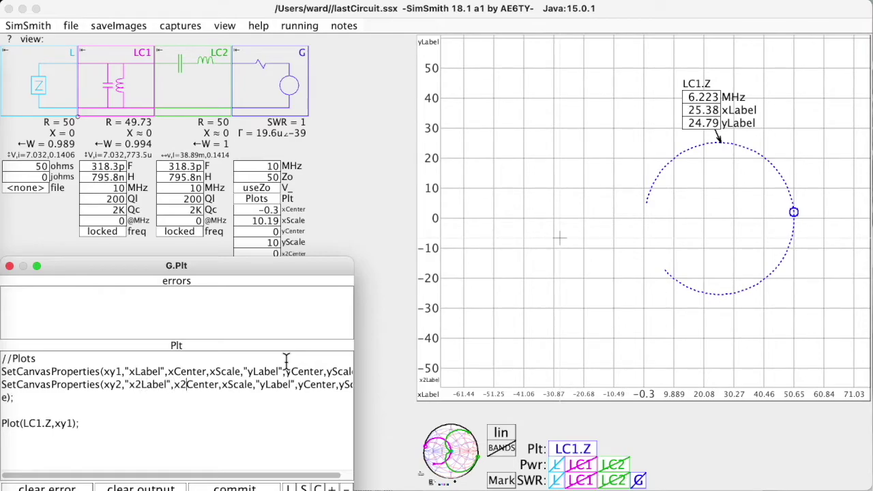
pyautogui.press('Right')
pyautogui.press('Right')
pyautogui.press('Right')
pyautogui.press('Right')
pyautogui.write('2,"x')
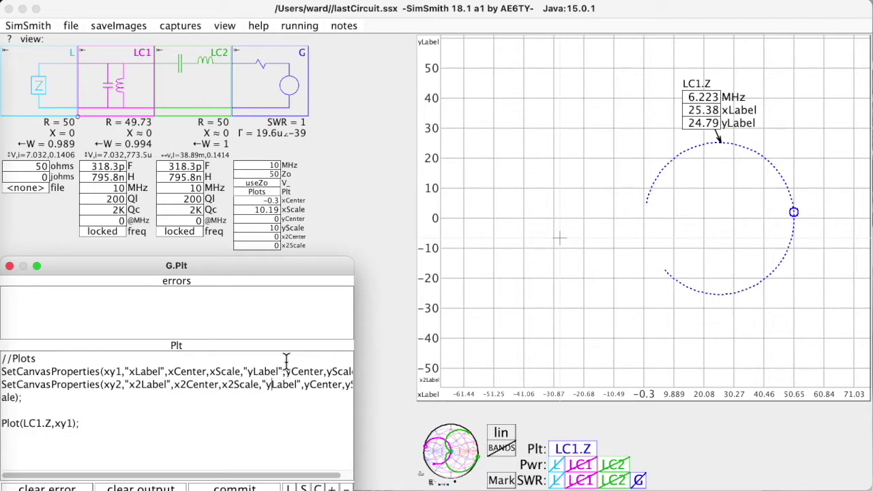
# Step: Change the xy2 line's y arguments to "y2Label", y2Center and y2Scale
pyautogui.write('2')
pyautogui.press('Right')
pyautogui.press('Right')
pyautogui.press('Right')
pyautogui.press('Right')
pyautogui.press('Right')
pyautogui.press('Right')
pyautogui.press('Right')
pyautogui.press('Right')
pyautogui.write('2')
pyautogui.press('Right')
pyautogui.press('Right')
pyautogui.press('Right')
pyautogui.press('Right')
pyautogui.press('Right')
pyautogui.press('Right')
pyautogui.write('2')
pyautogui.press('Delete')
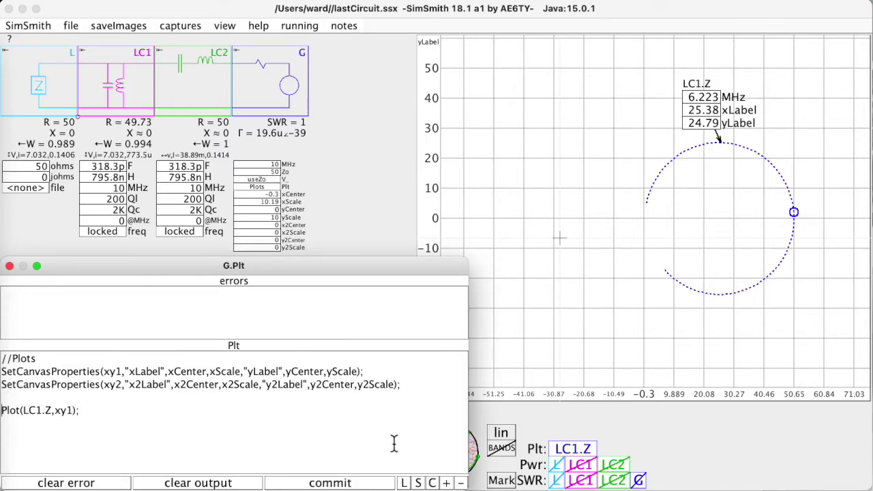
# Step: Duplicate the Plot(LC1.Z,xy1); line and change the copy's plotted quantity to LC2.Z
pyautogui.press('Return')
pyautogui.write('Plot(LC1.Z,xy1);')
pyautogui.press('Up')
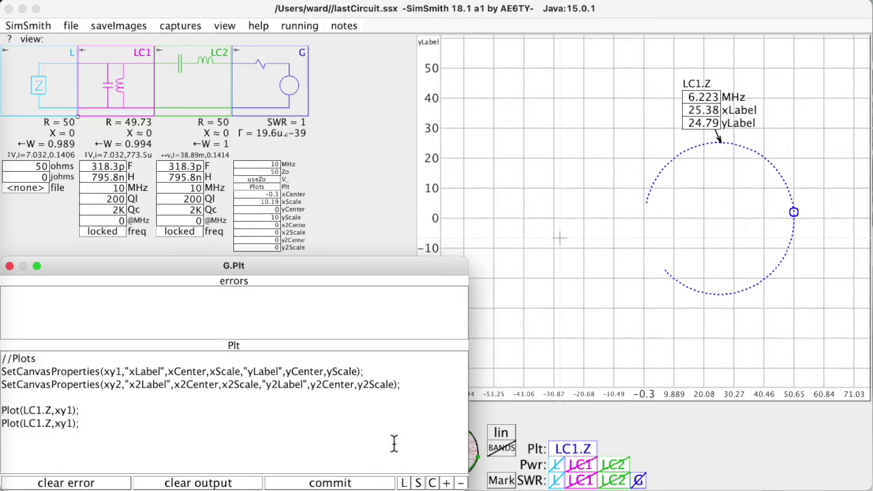
pyautogui.press('Right')
pyautogui.press('Right')
pyautogui.press('Right')
pyautogui.press('Right')
pyautogui.press('Right')
pyautogui.press('Right')
pyautogui.press('BackSpace')
pyautogui.write('2')
# Step: Change the LC2.Z plot line's canvas to xy2 and close the script editor
pyautogui.press('Right')
pyautogui.press('Right')
pyautogui.press('Right')
pyautogui.press('Right')
pyautogui.press('BackSpace')
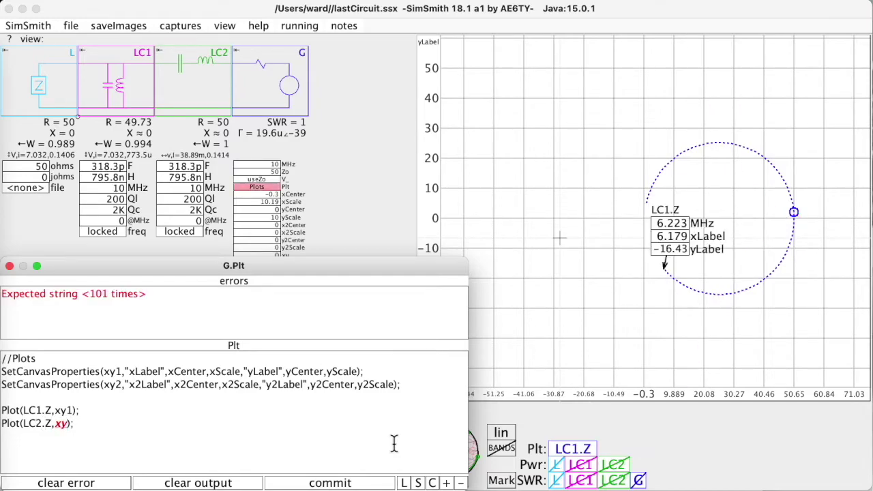
pyautogui.write('2')
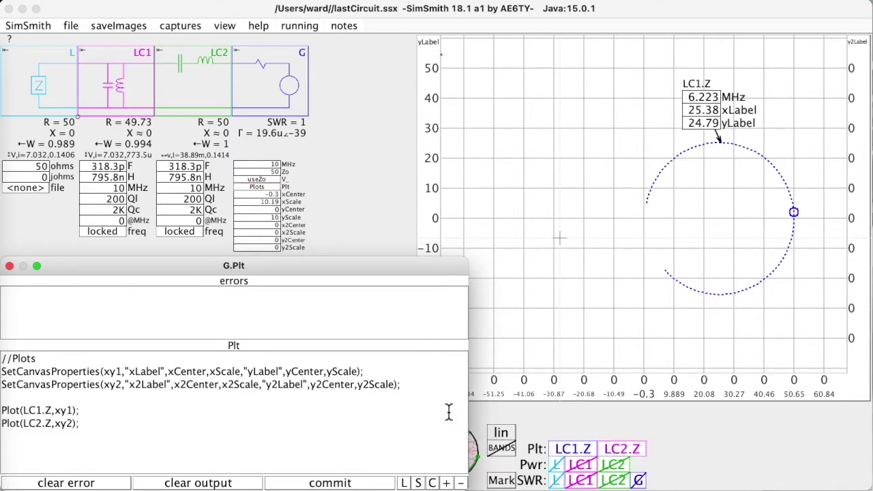
pyautogui.click(10, 266)
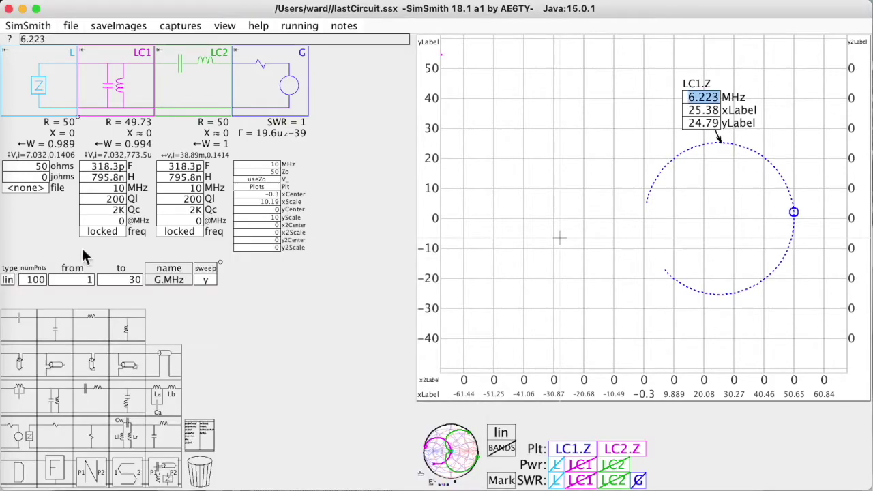
# Step: Set both x2Scale and y2Scale to 10
pyautogui.click(269, 233)
pyautogui.write('10')
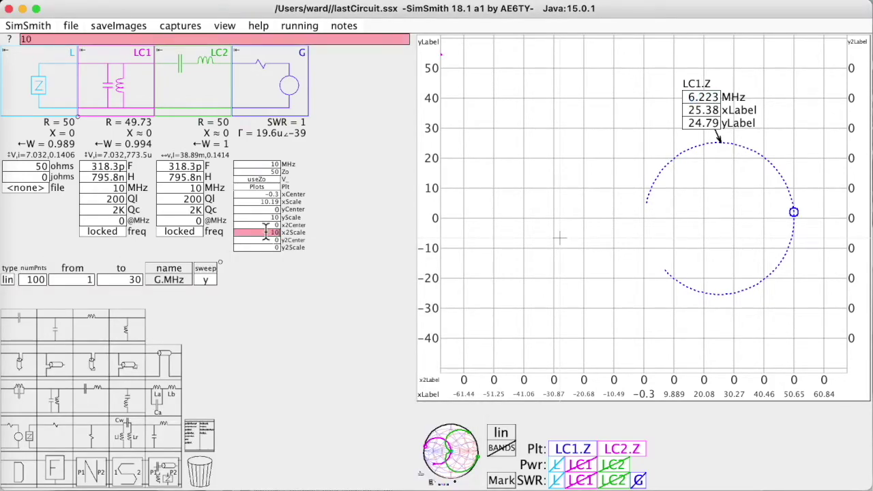
pyautogui.click(269, 247)
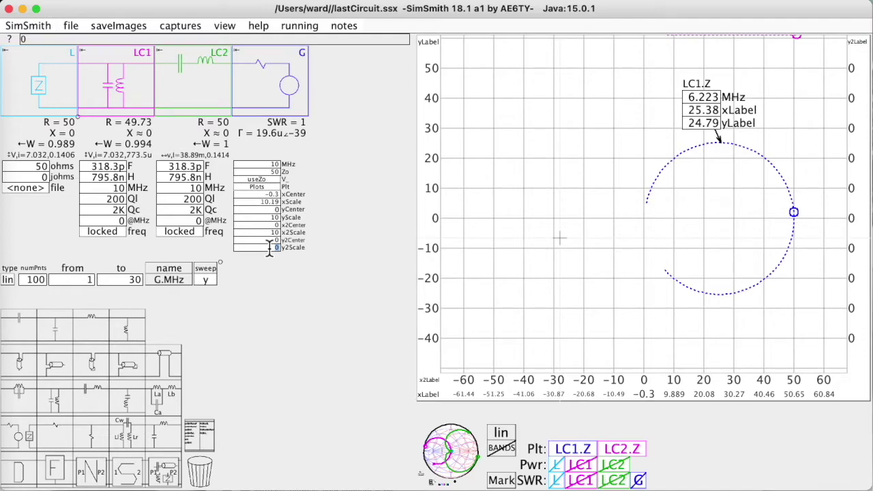
pyautogui.write('10')
# Step: Set x2Scale and y2Scale to 20 and place a marker on the LC2.Z curve at about 23.26 MHz
pyautogui.click(268, 232)
pyautogui.write('20')
pyautogui.click(269, 247)
pyautogui.write('20')
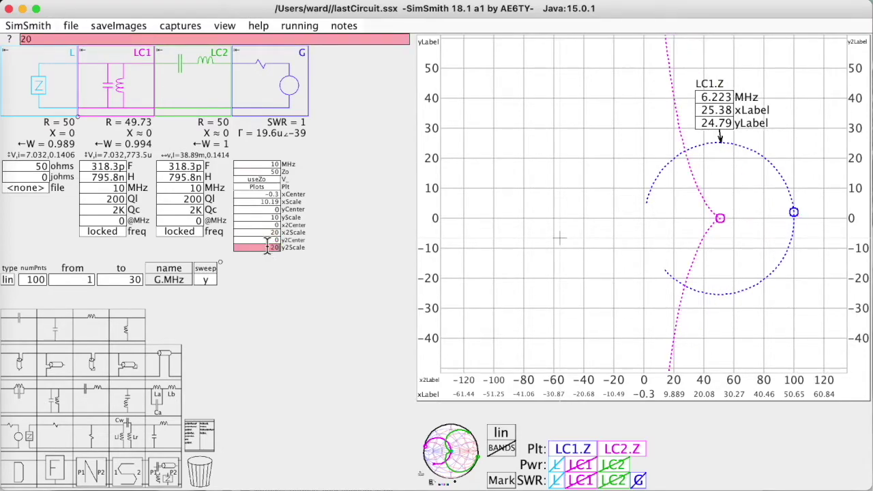
pyautogui.press('Return')
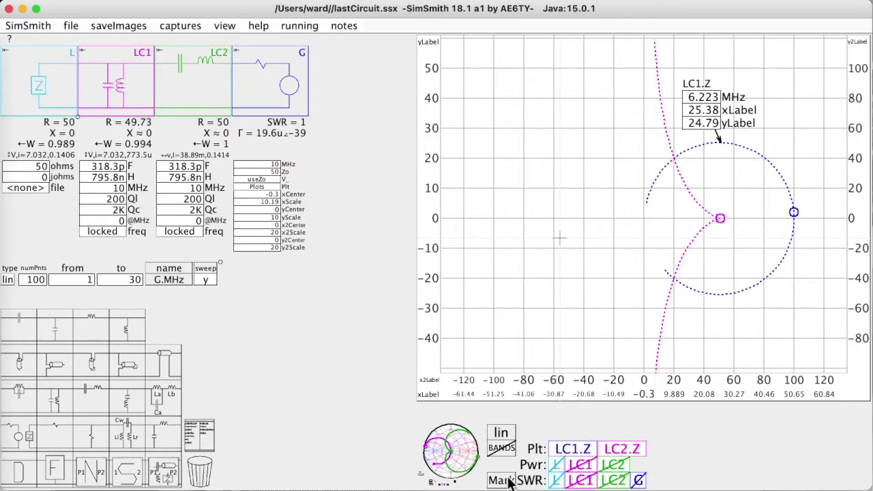
pyautogui.click(660, 104)
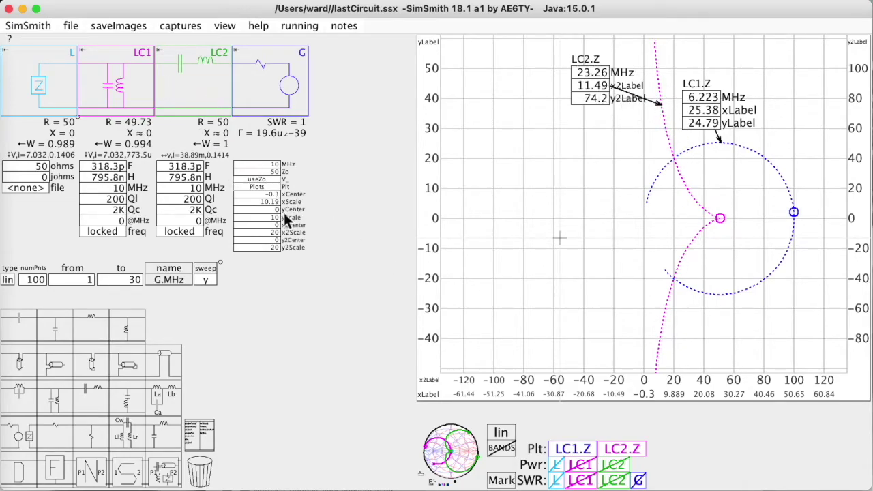
# Step: Increase y2Scale to 120.5 and shift y2Center to -5.7 to reshape the LC2.Z curve vertically
pyautogui.click(266, 232)
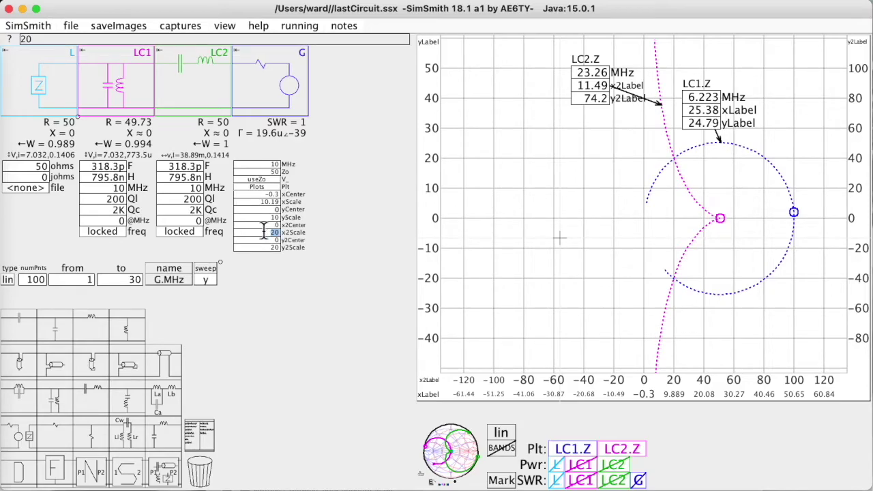
pyautogui.click(262, 250)
pyautogui.scroll(10, 260, 248)
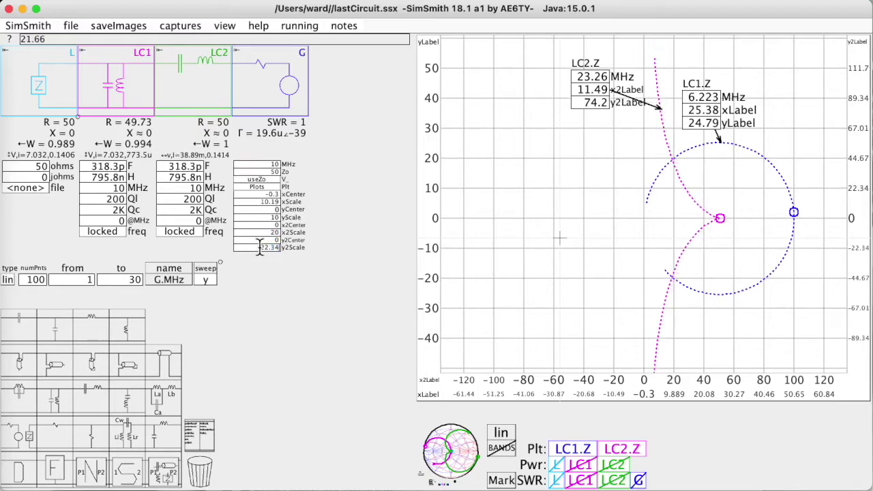
pyautogui.scroll(15, 260, 248)
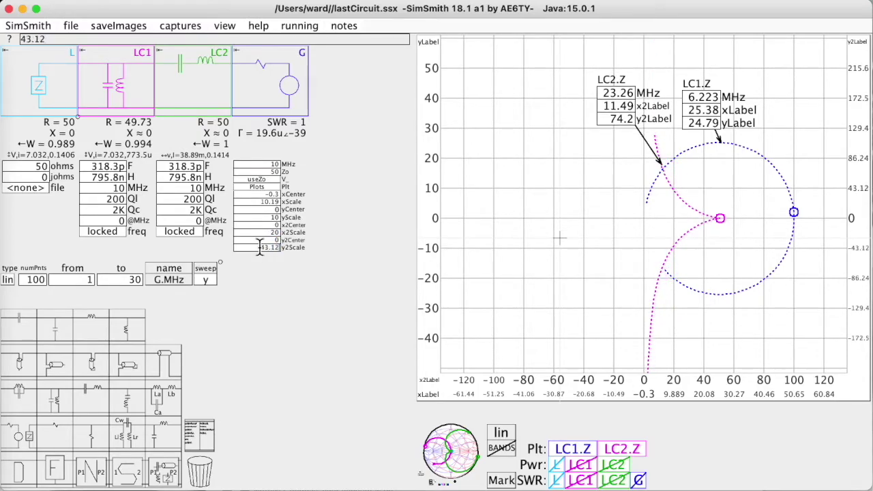
pyautogui.scroll(10, 259, 248)
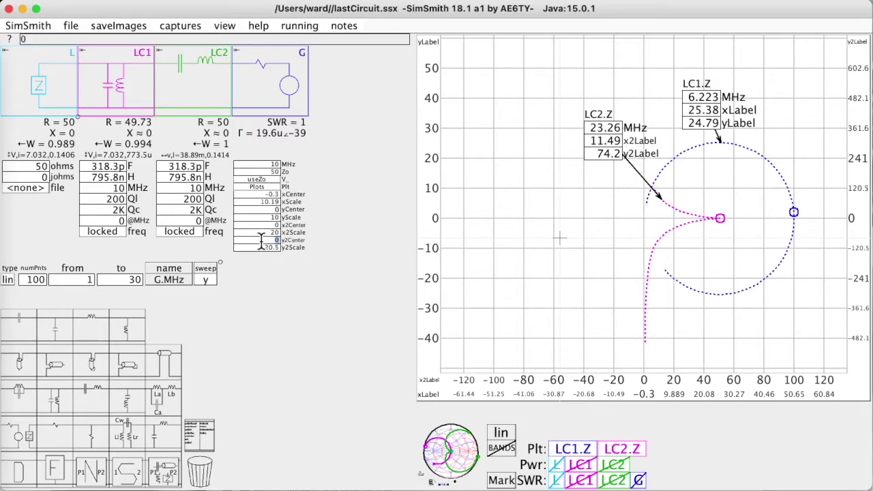
pyautogui.moveTo(259, 235); pyautogui.dragTo(267, 236)
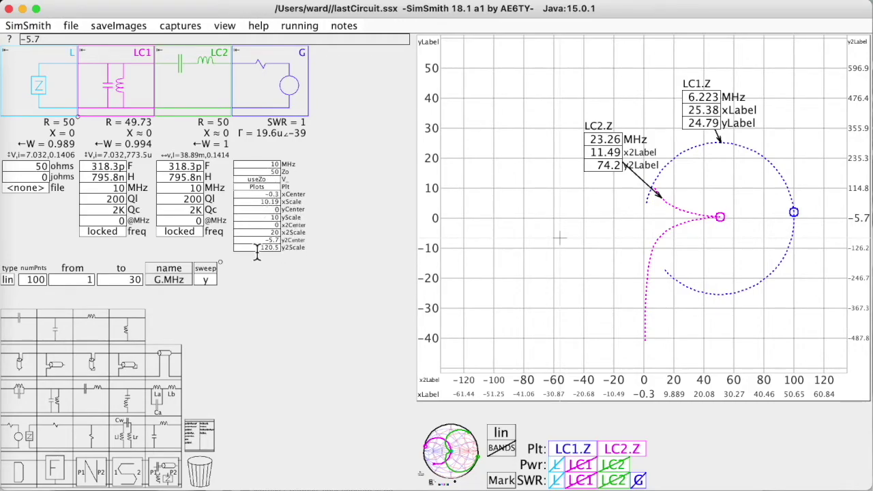
# Step: Enlarge the circuit schematic with its parameter lists, and shrink it back to about its original size
pyautogui.moveTo(221, 261); pyautogui.dragTo(248, 322)
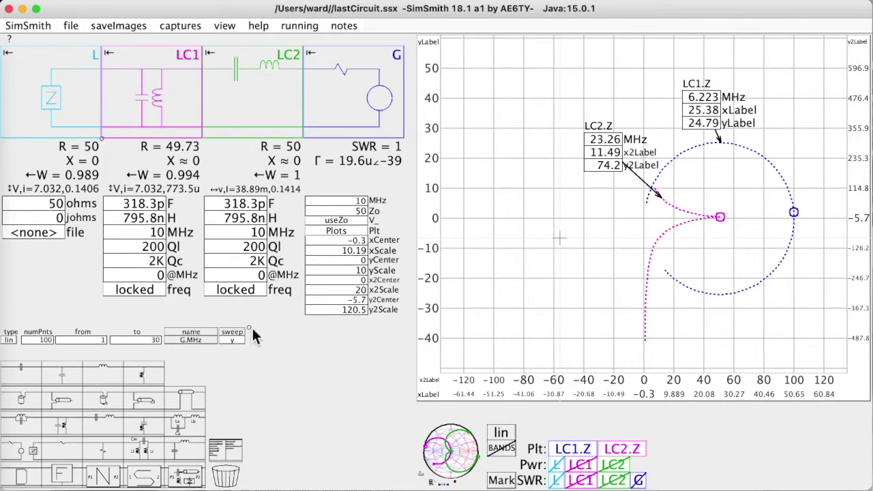
pyautogui.moveTo(251, 326); pyautogui.dragTo(236, 260)
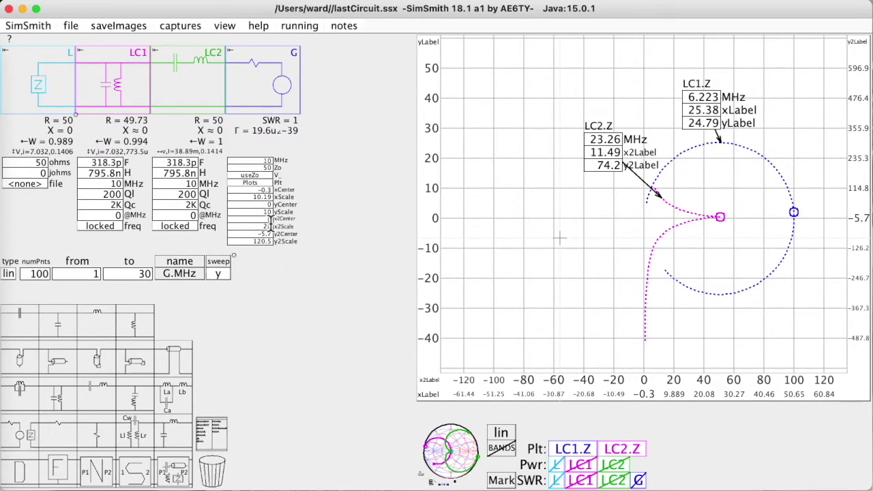
# Step: Wrap the two SetCanvasProperties lines of the plot script in an indented Extended { } block and close the editor
pyautogui.click(263, 183)
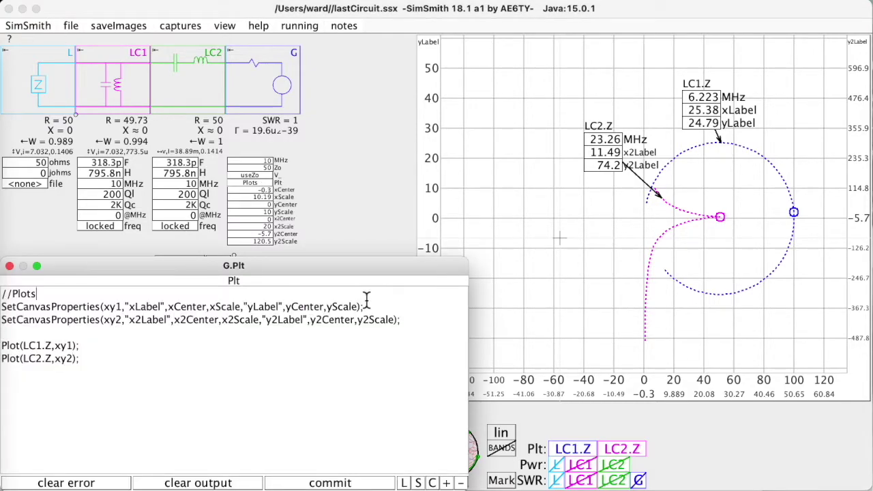
pyautogui.press('Return')
pyautogui.write('Ex')
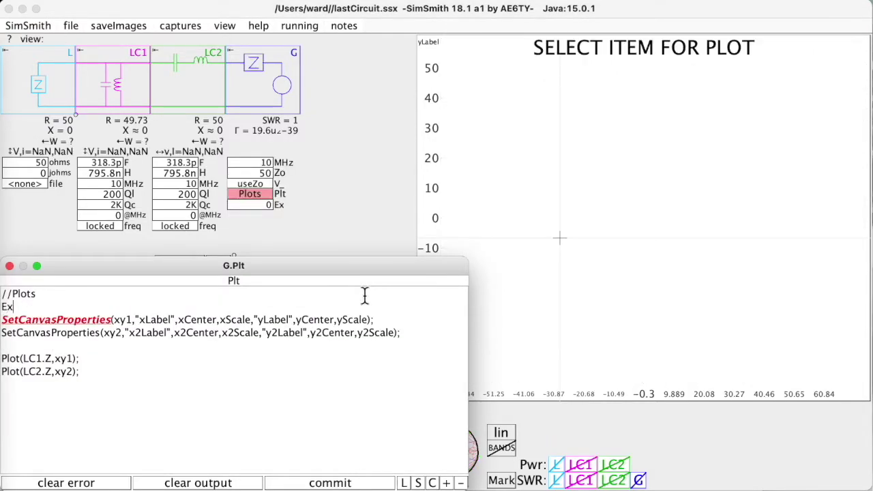
pyautogui.write('tended {')
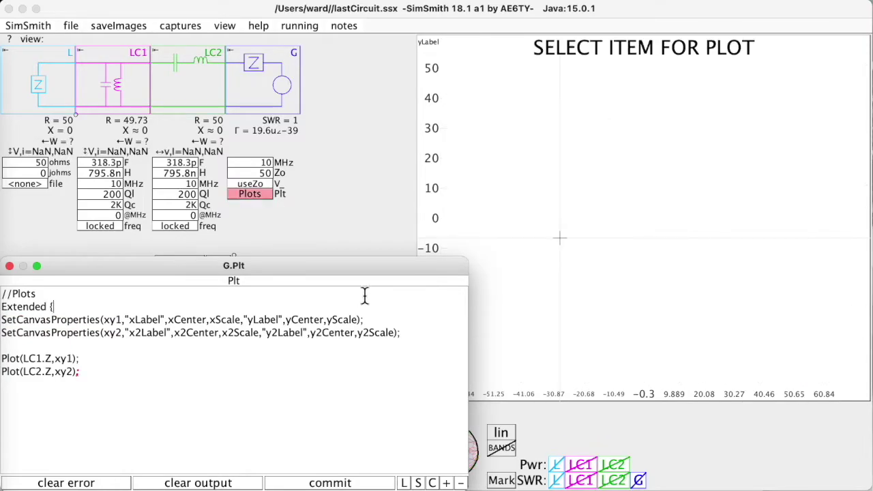
pyautogui.press('Right')
pyautogui.press('Tab')
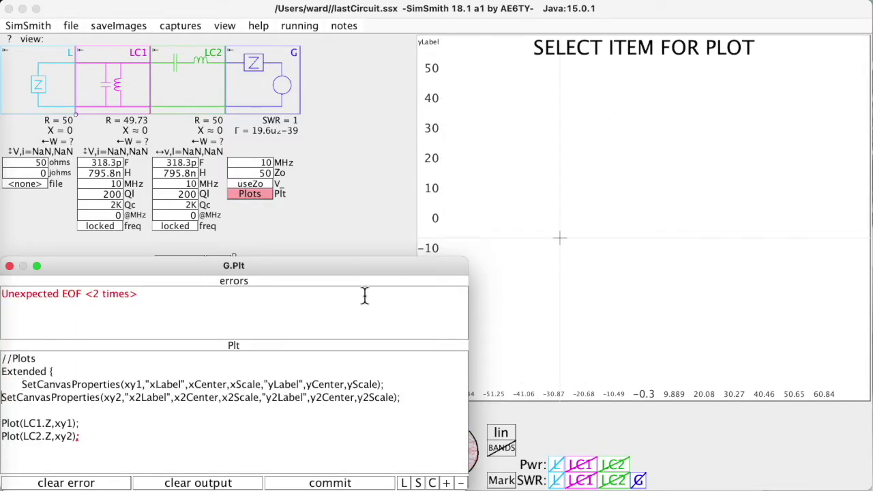
pyautogui.press('Tab')
pyautogui.press('Return')
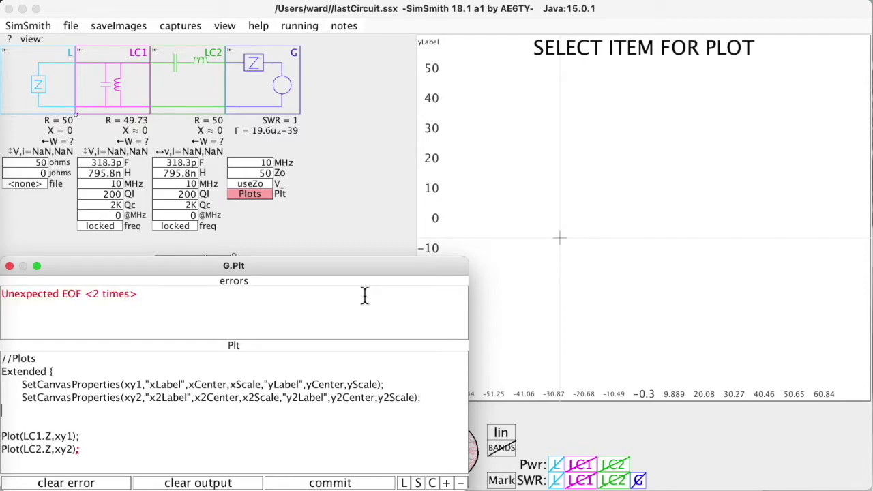
pyautogui.write('}')
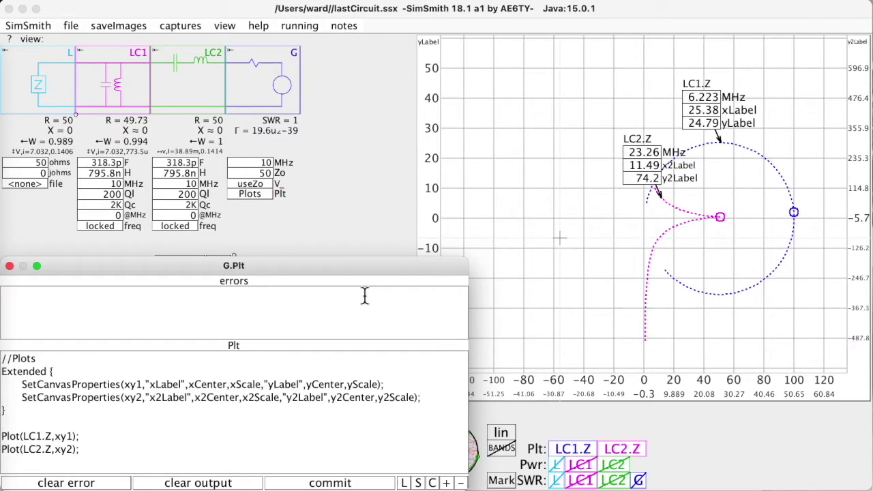
pyautogui.click(10, 265)
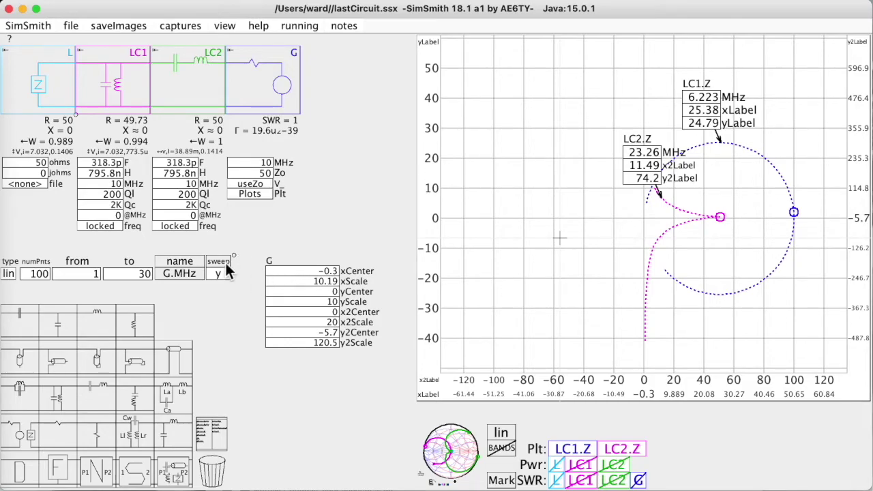
# Step: Resize the circuit and sweep area so the schematic becomes slightly smaller beside the separate G parameter list
pyautogui.moveTo(234, 253)
pyautogui.mouseDown()
pyautogui.moveTo(223, 150)
pyautogui.moveTo(228, 256)
pyautogui.mouseUp()
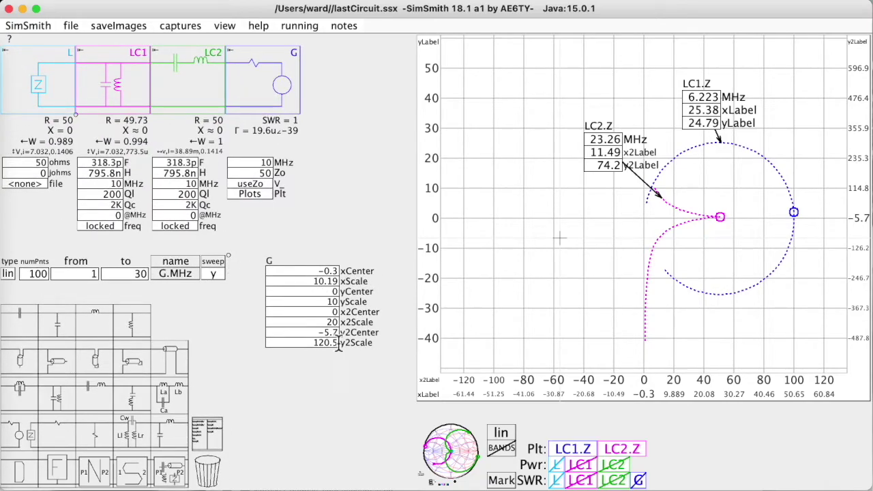
pyautogui.moveTo(234, 255); pyautogui.dragTo(245, 221)
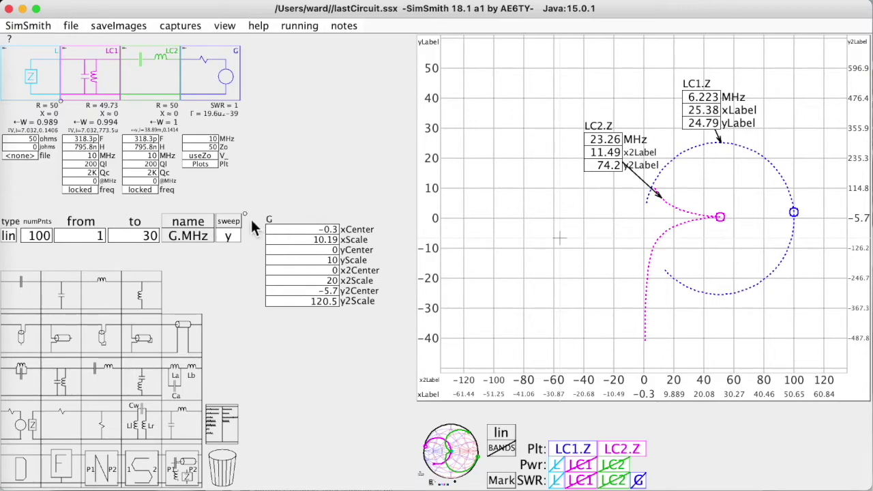
pyautogui.moveTo(246, 214); pyautogui.dragTo(241, 227)
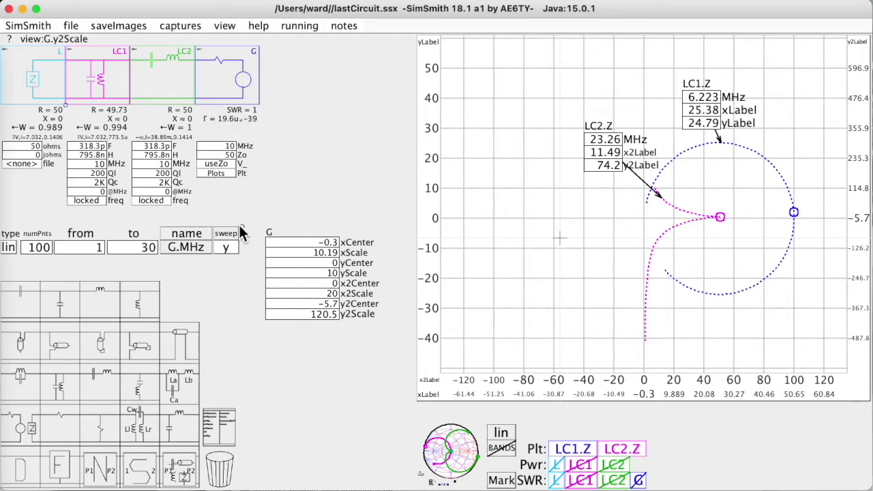
# Step: Overlay the L power and G SWR traces, and turn the LC1.Z and LC2.Z plots off and back on
pyautogui.click(559, 463)
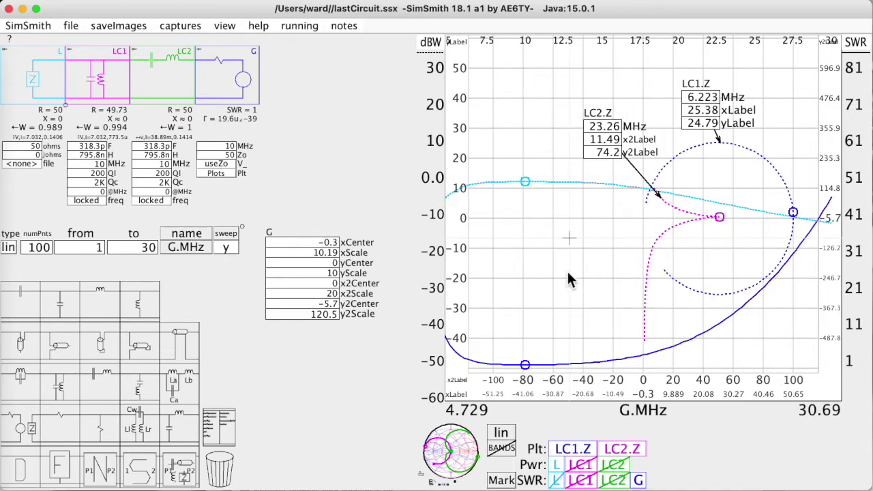
pyautogui.click(574, 450)
pyautogui.click(620, 454)
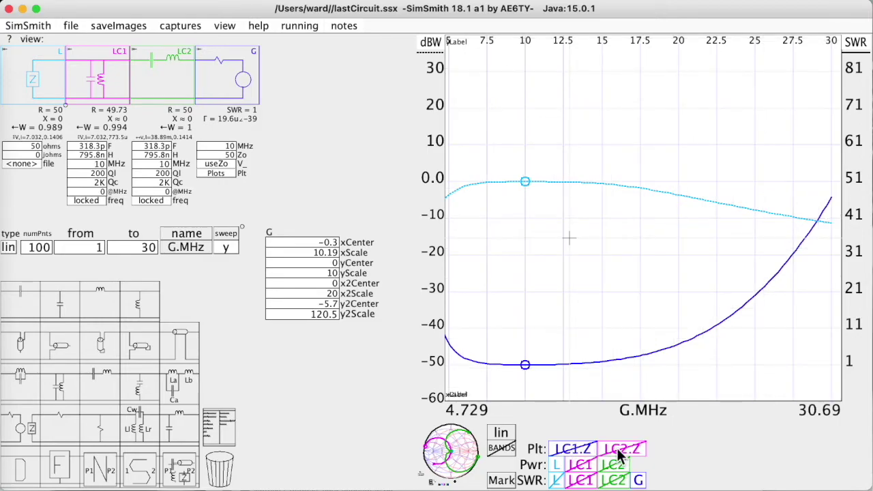
pyautogui.click(618, 453)
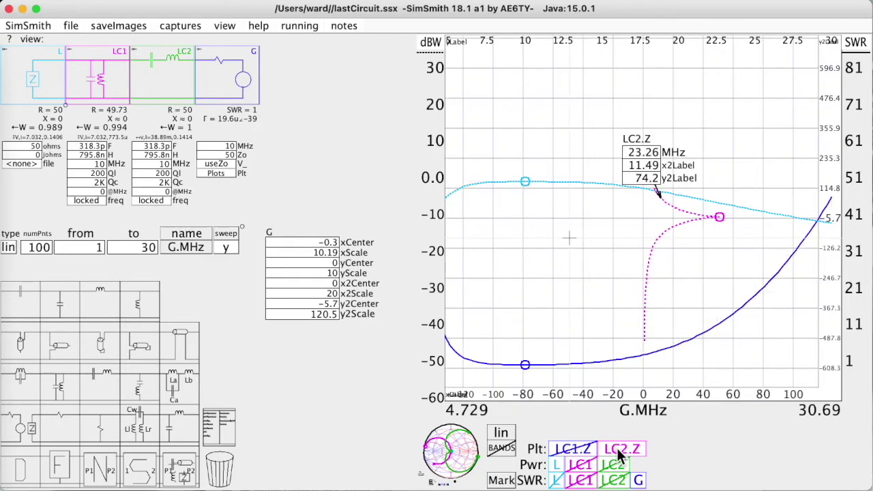
pyautogui.click(573, 453)
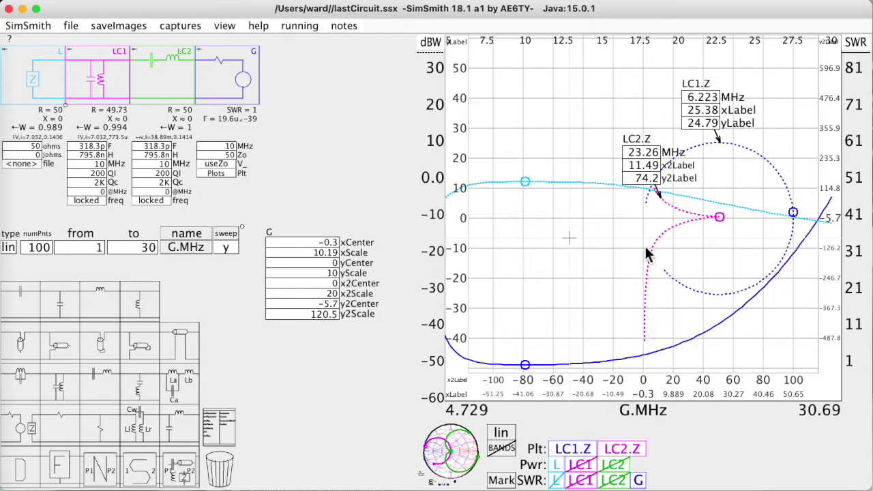
# Step: Hide the L power and G SWR traces so only the LC1.Z and LC2.Z plots are shown
pyautogui.click(556, 464)
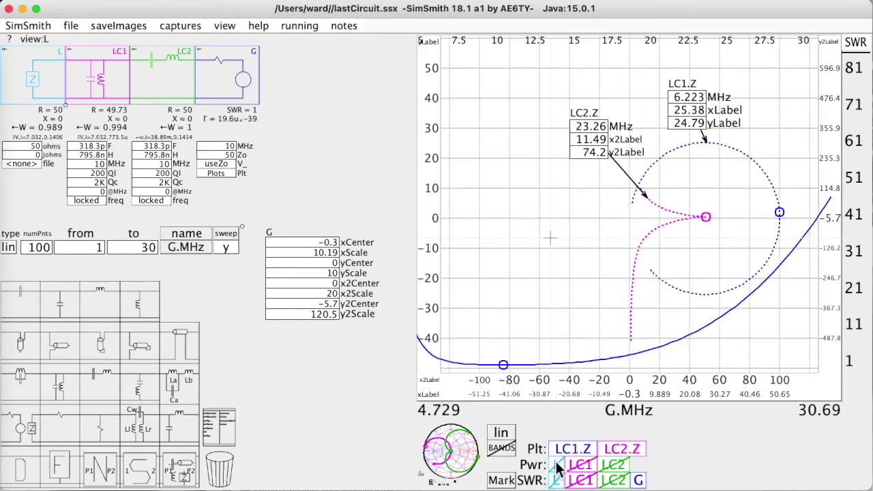
pyautogui.click(637, 480)
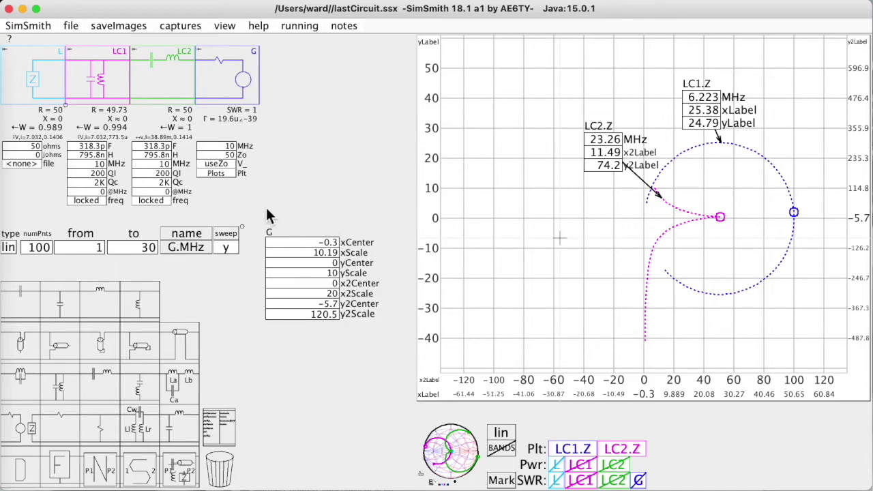
# Step: Add the line Wave(L.V,"xy1"); below the Plot lines in the generator's plot script
pyautogui.click(217, 174)
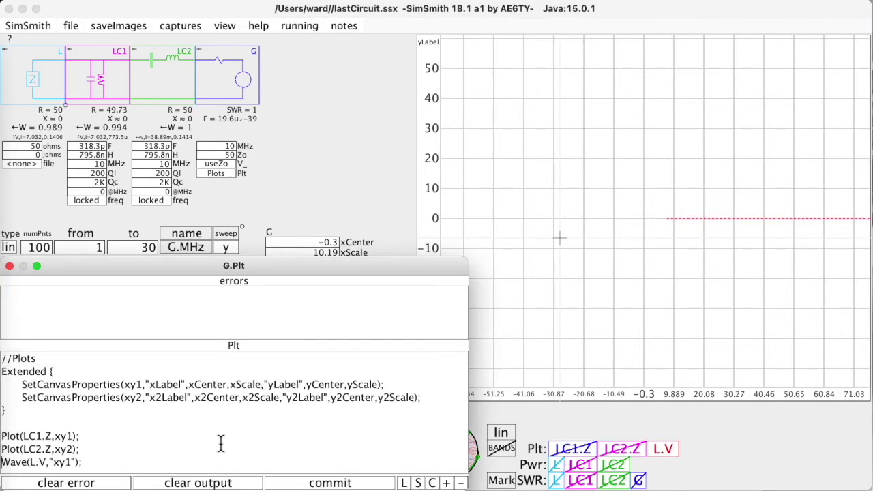